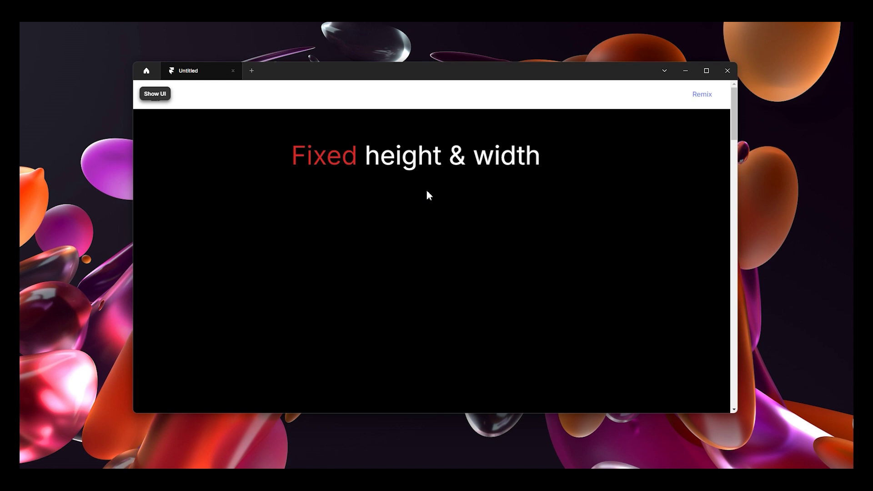
Step: Review the preview page's section headings from Fixed through Overflow, and return to the full editing interface
scroll(426, 191, down, 5)
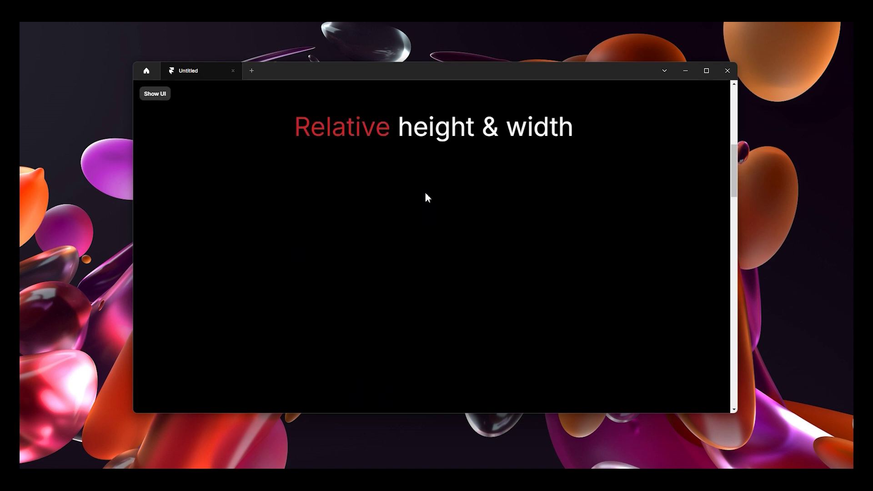
scroll(426, 196, down, 5)
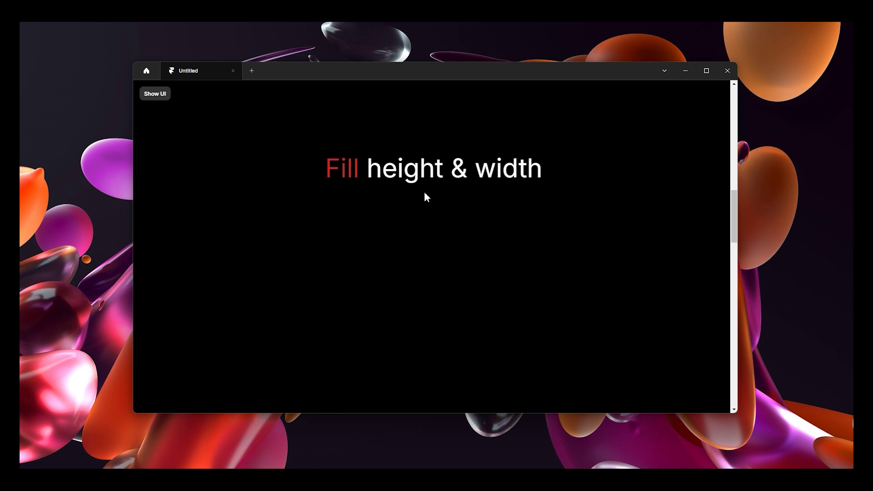
scroll(427, 196, down, 1)
scroll(427, 196, down, 7)
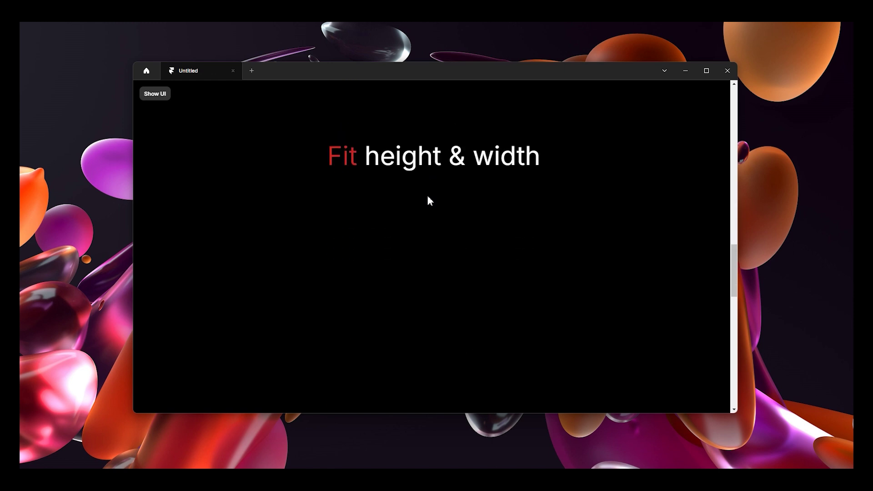
scroll(430, 203, down, 5)
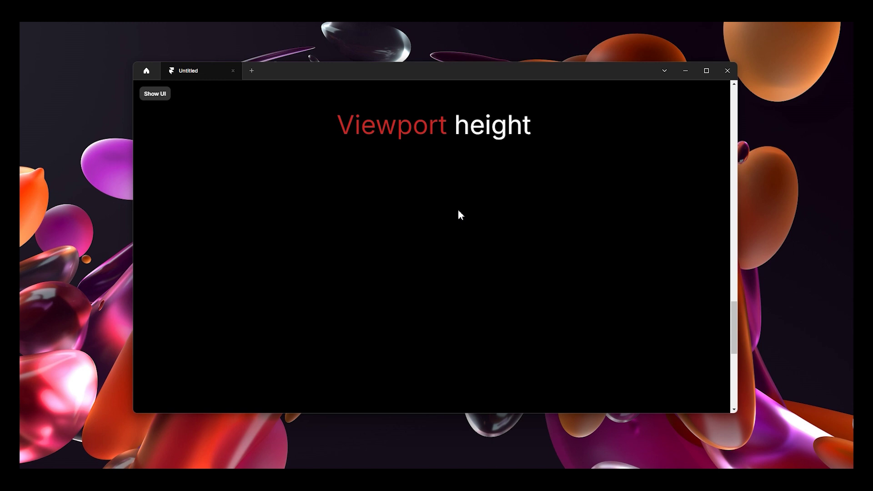
scroll(459, 212, down, 5)
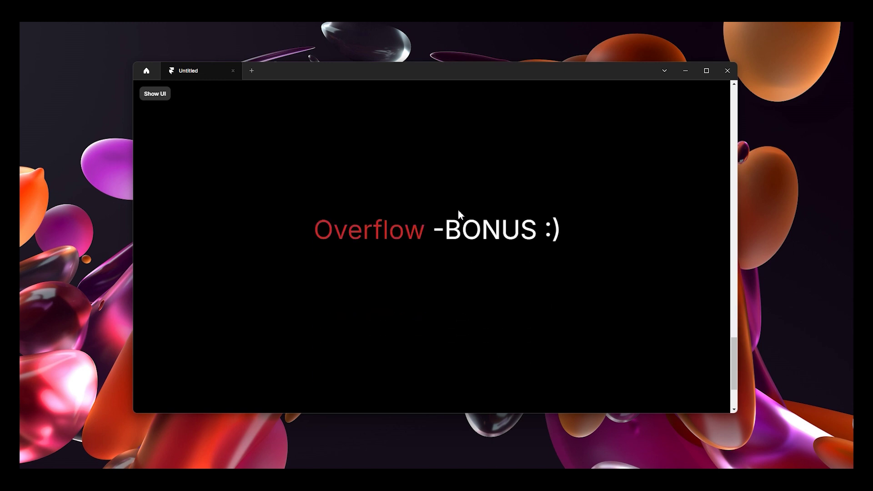
scroll(458, 212, down, 1)
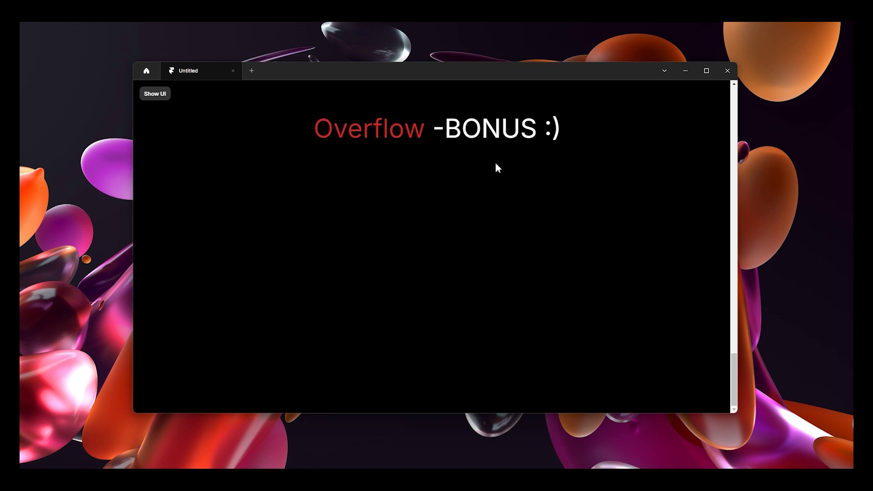
click(156, 94)
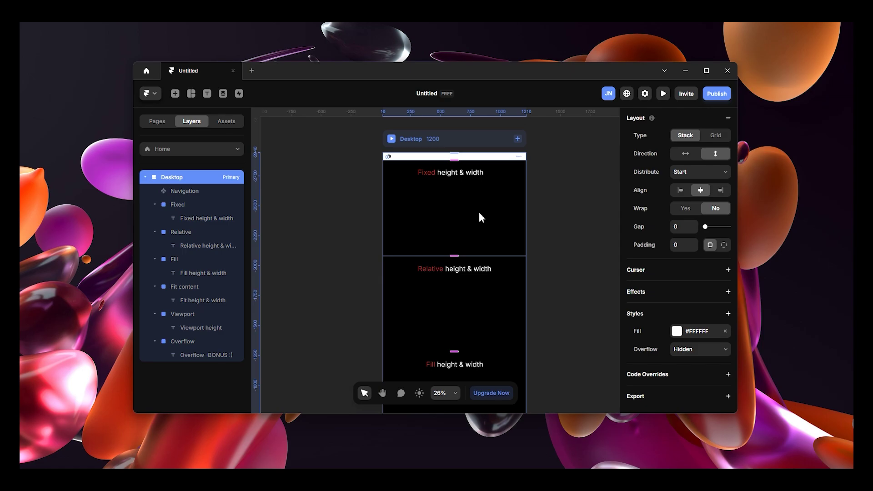
Step: Draw a frame about 719 wide below the Fixed section's heading and extend its bottom edge to a height of about 437
scroll(477, 216, up, 3)
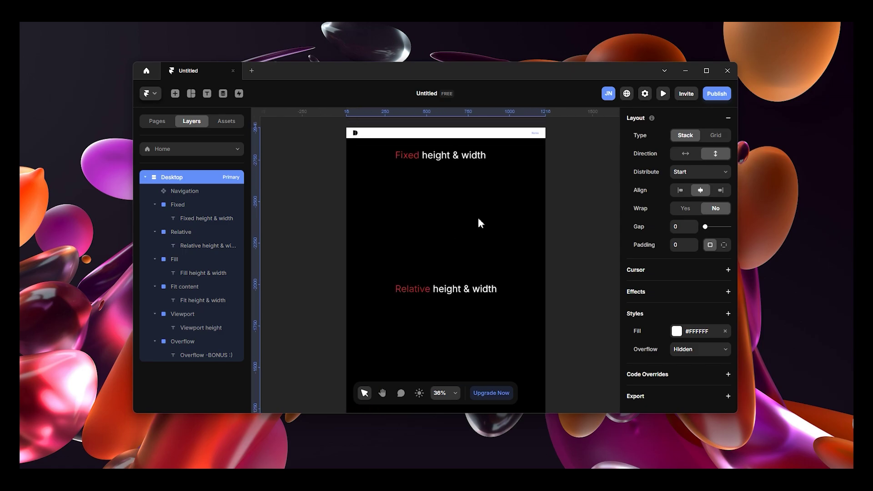
scroll(479, 218, up, 2)
scroll(387, 255, up, 3)
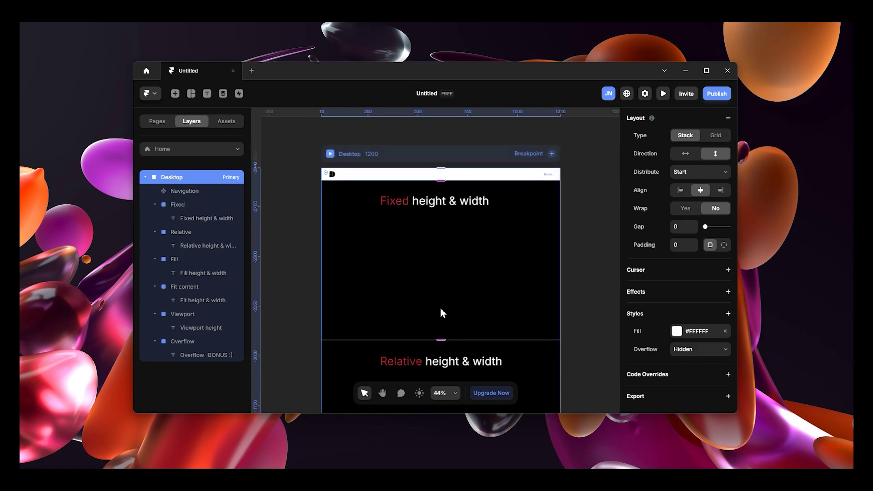
scroll(446, 305, up, 1)
scroll(433, 286, up, 1)
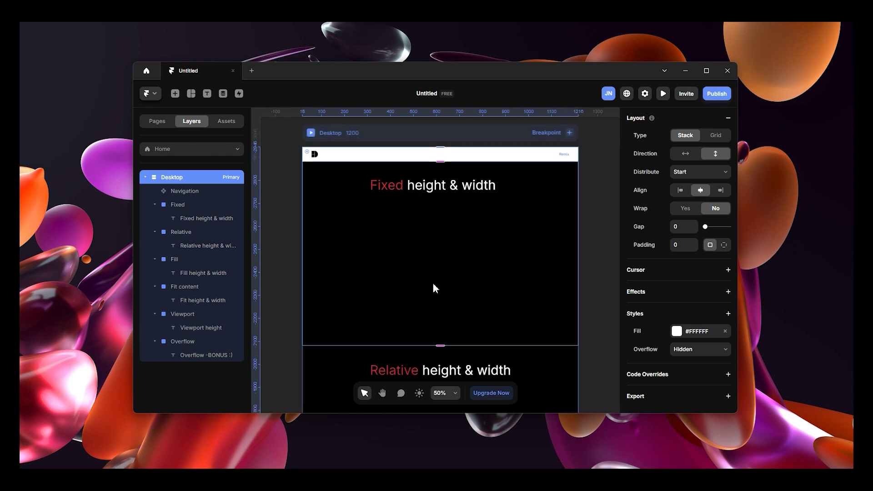
scroll(433, 288, up, 1)
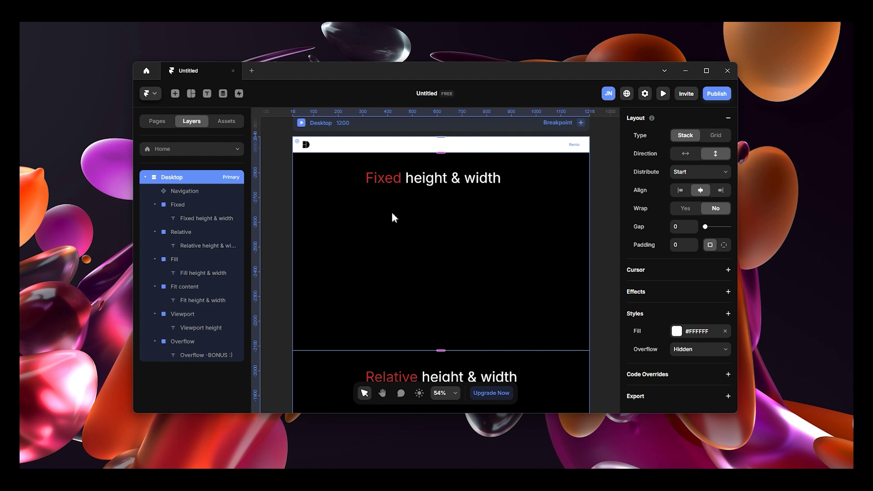
click(446, 242)
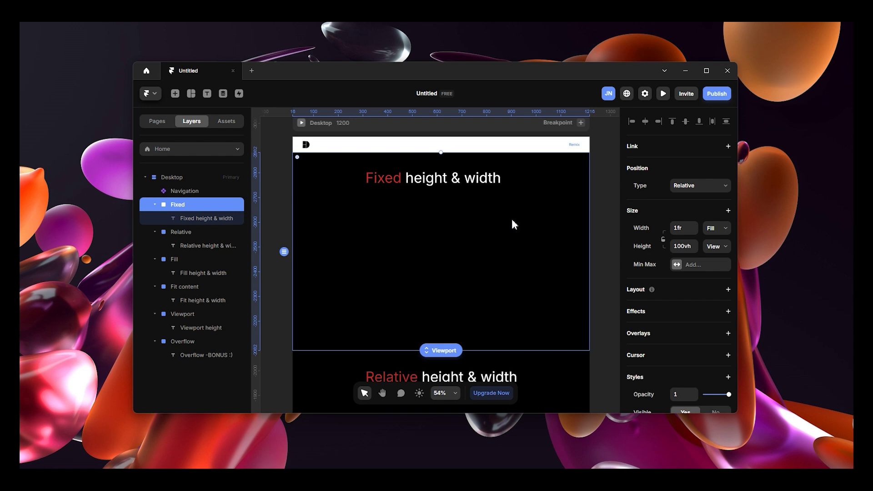
key(f)
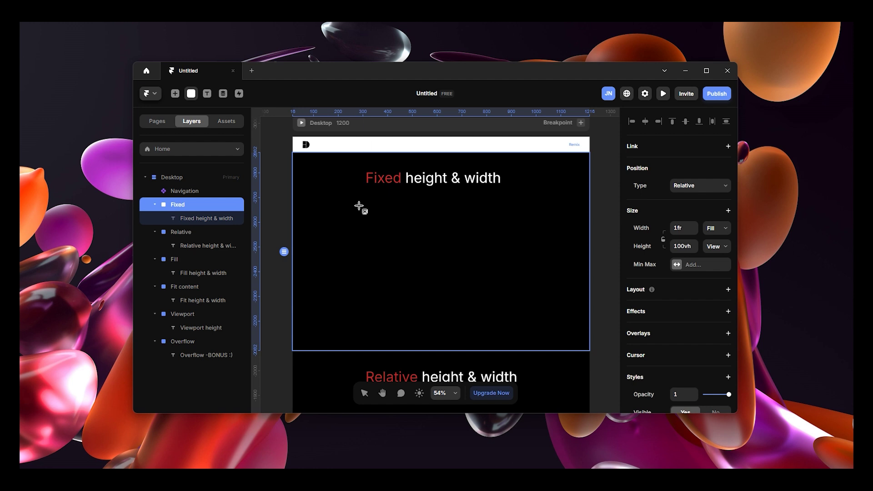
drag(354, 205, 534, 303)
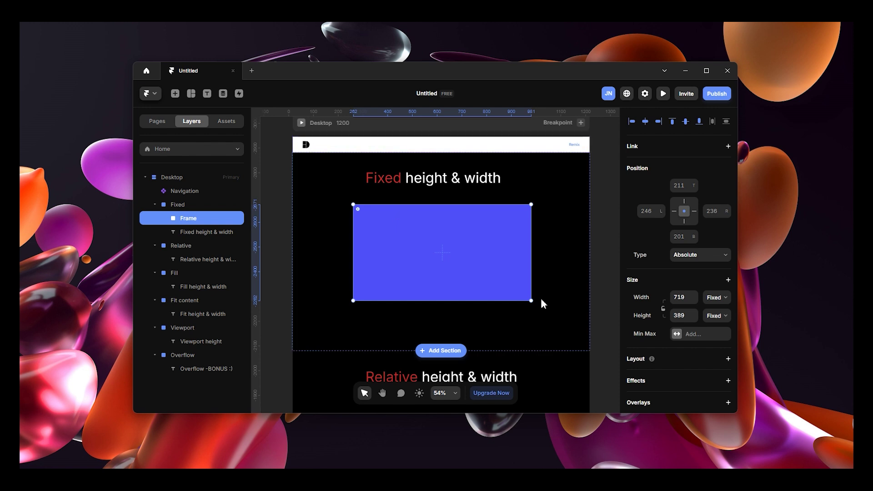
drag(449, 301, 445, 313)
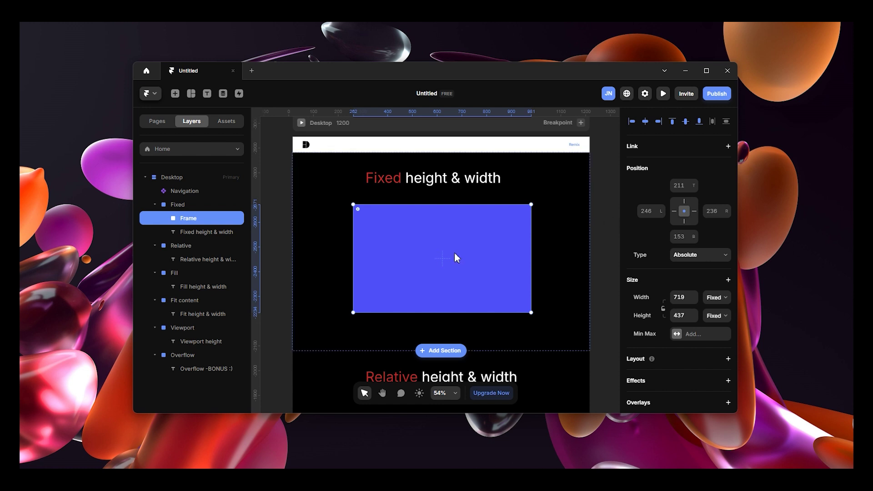
Step: Draw a smaller frame about 293 by 227 inside the blue frame of the Fixed section
click(592, 213)
click(408, 235)
key(f)
drag(408, 231, 481, 286)
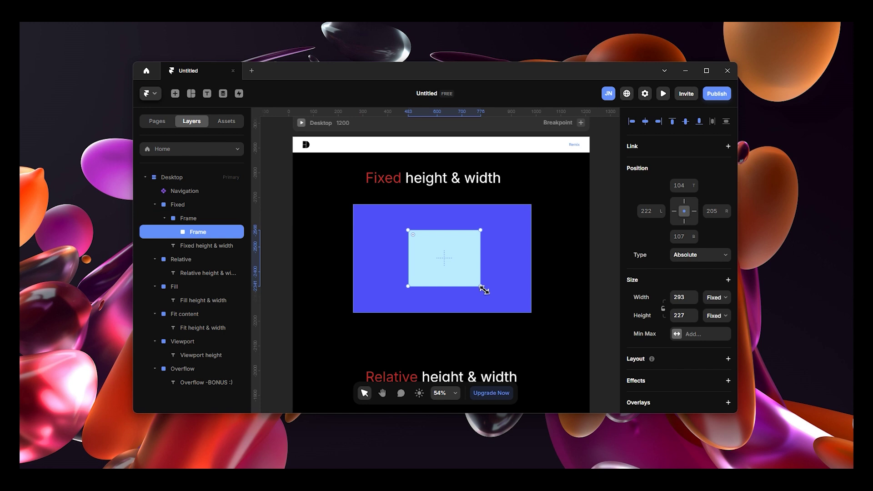
right_click(483, 264)
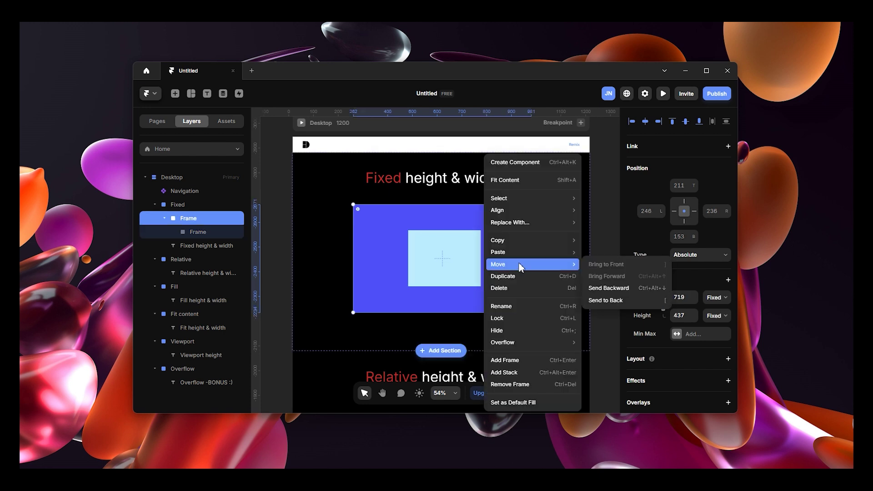
mouse_move(486, 345)
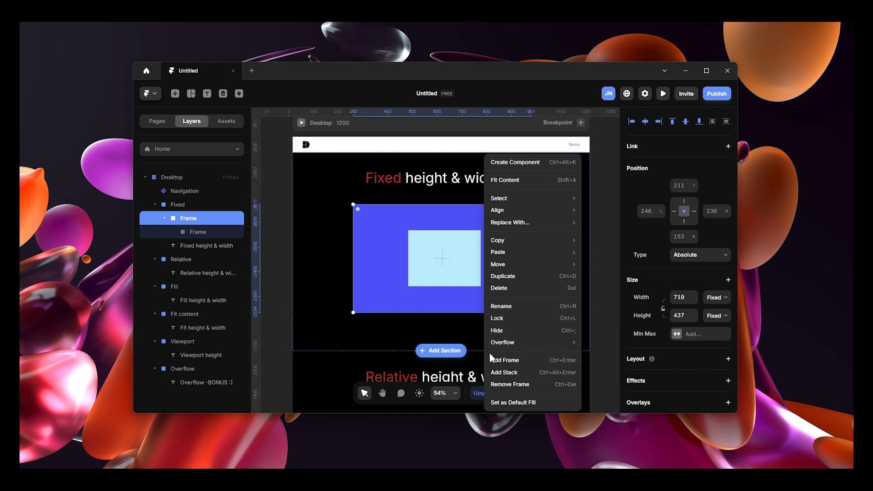
right_click(437, 217)
click(374, 239)
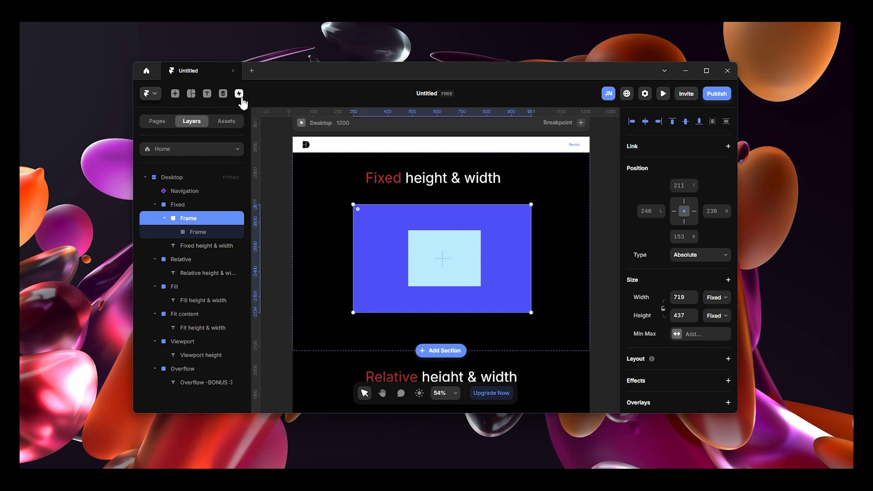
Step: Draw another frame about 590 by 347 around the small nested frame, and delete it together with its contents
click(193, 95)
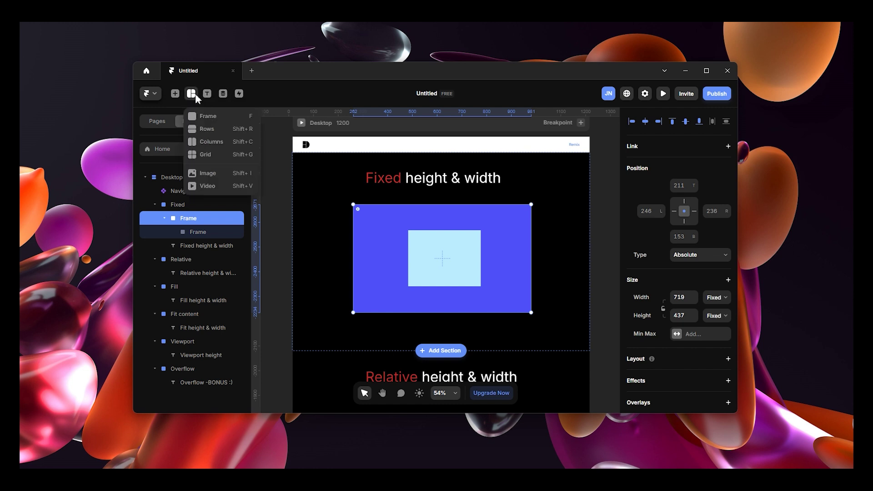
click(217, 117)
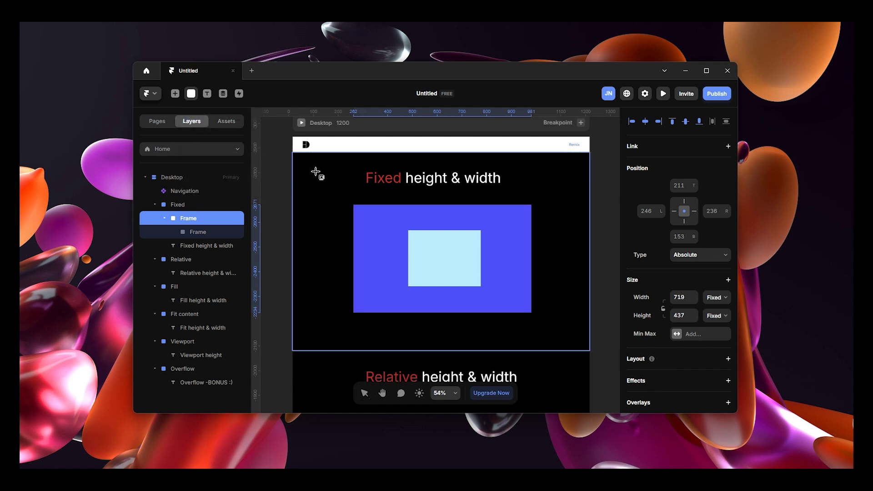
drag(366, 217, 512, 303)
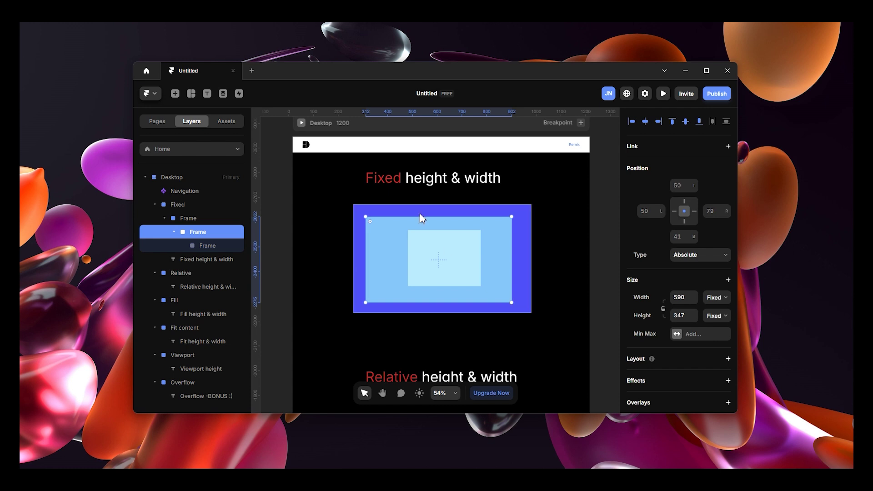
key(Delete)
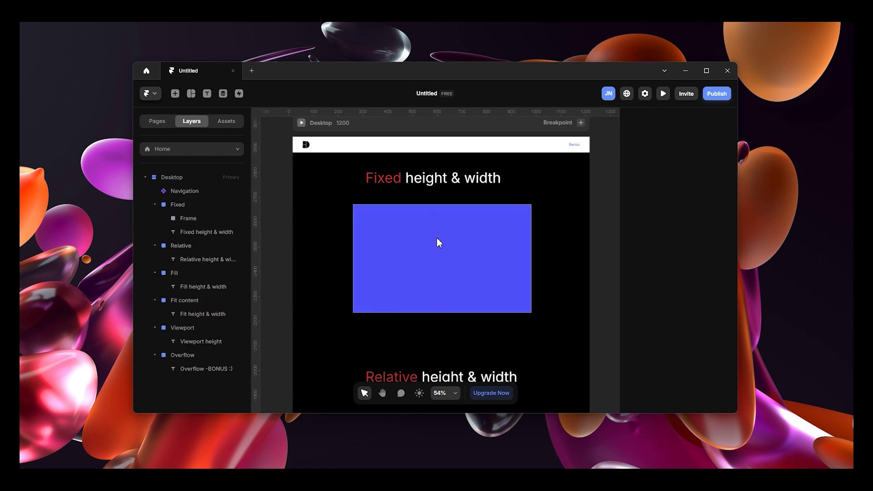
Step: Draw a nested frame about 394 by 253 inside the blue frame of the Fixed section
click(438, 238)
key(f)
drag(394, 222, 491, 285)
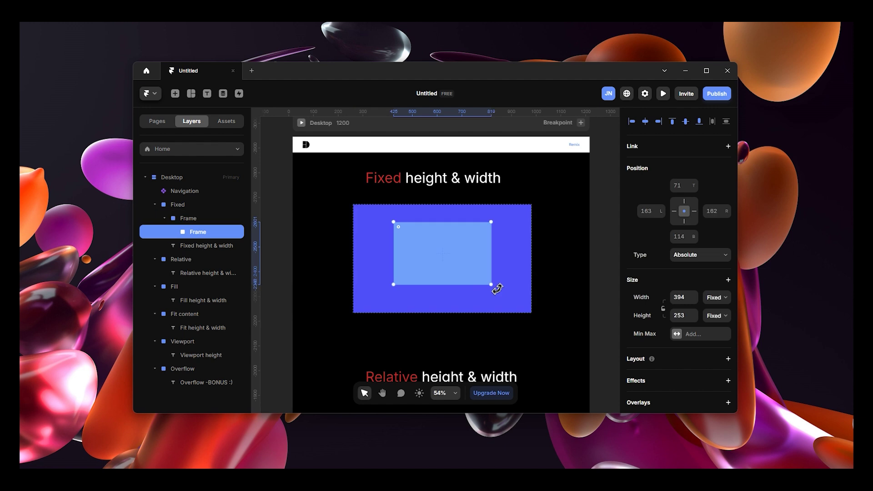
Step: Rename the outer frame in the Fixed section as "blue paper"
click(435, 217)
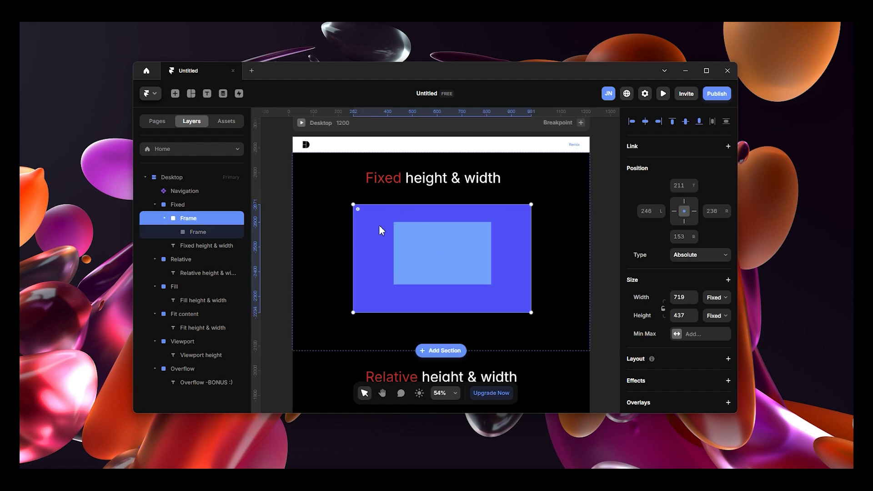
double_click(205, 220)
text(blue)
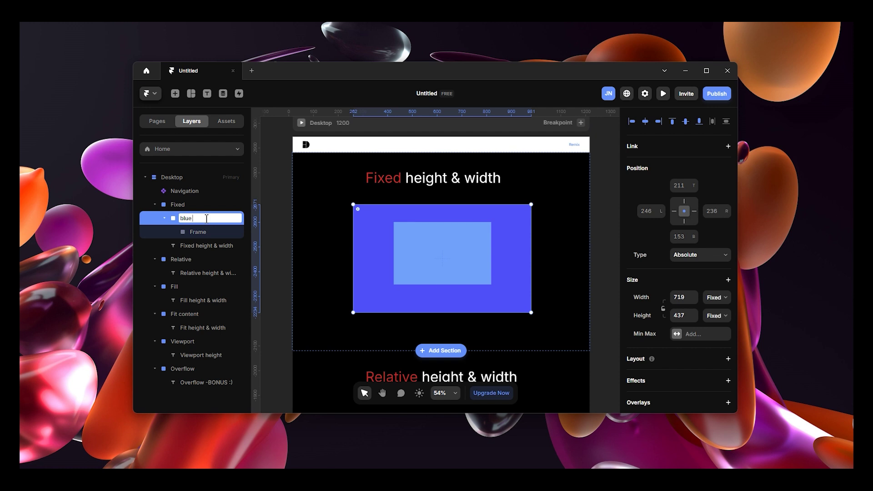
text( paper)
Step: Narrow the nested frame to about 385 wide and reposition it about 63 from the top of the blue paper frame
click(212, 233)
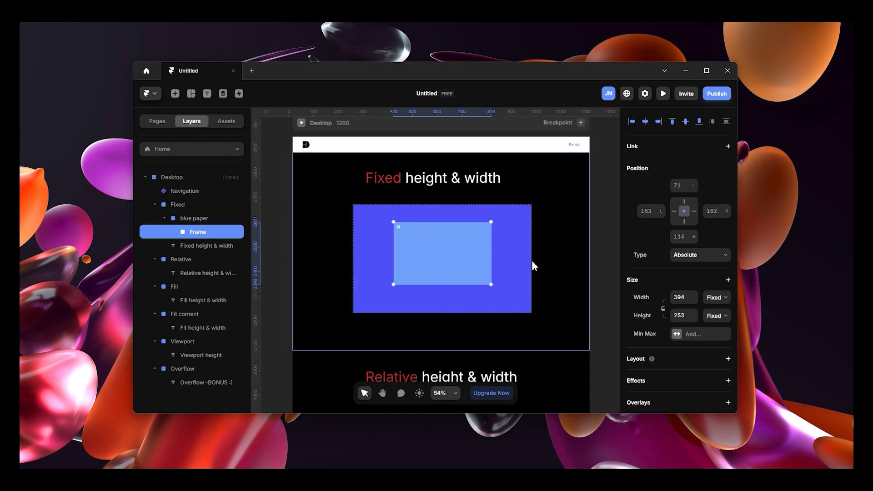
drag(493, 253, 467, 260)
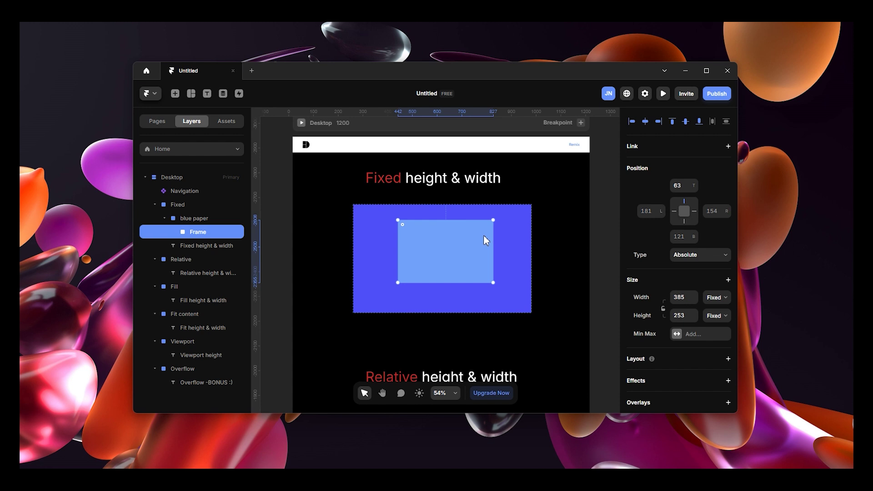
Step: Examine the nested frame's corners and edges up close against the blue paper frame around it
scroll(450, 252, up, 5)
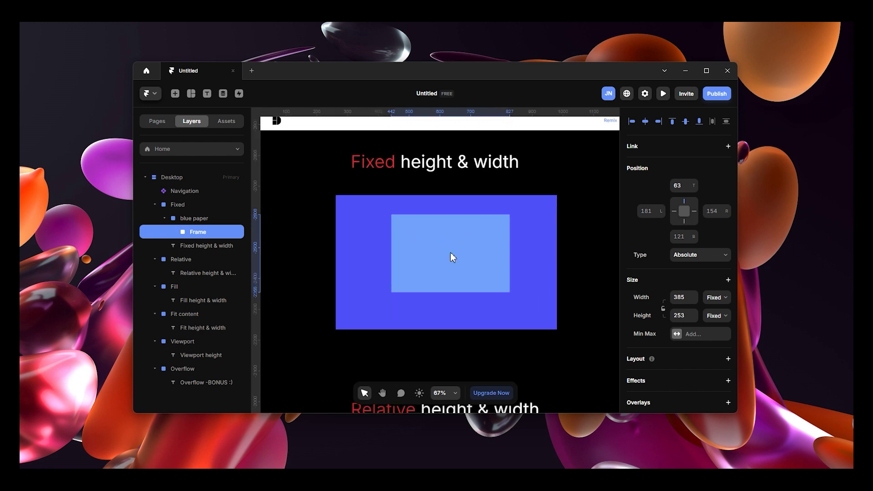
scroll(501, 272, up, 5)
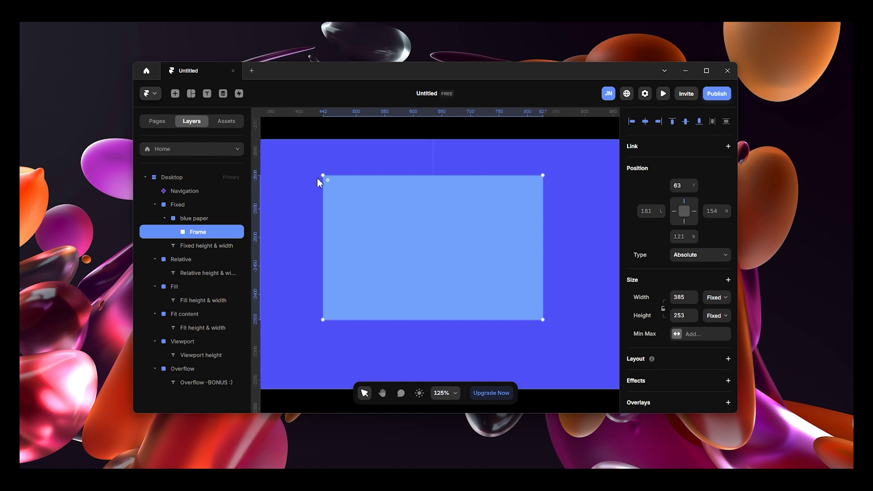
scroll(319, 178, up, 5)
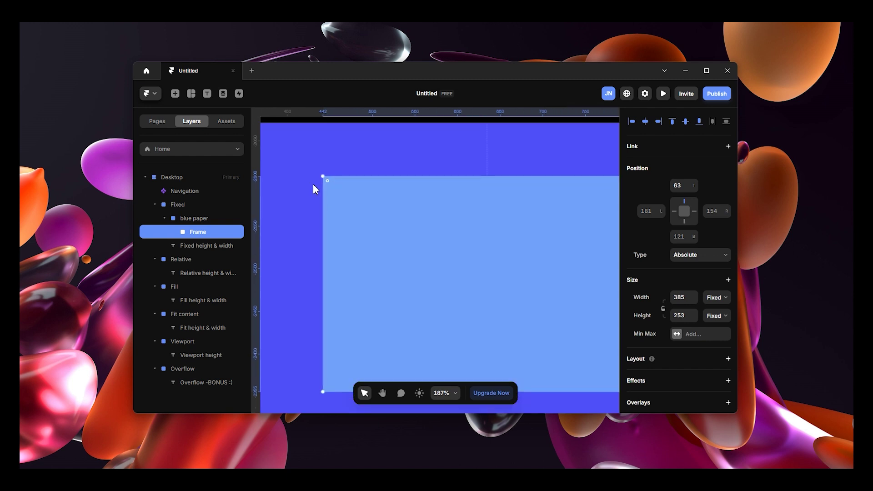
drag(552, 198, 425, 218)
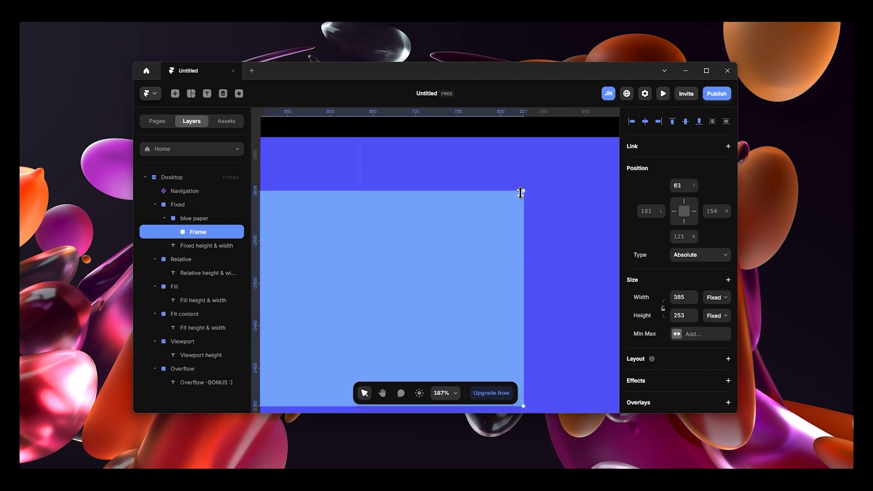
scroll(488, 212, down, 4)
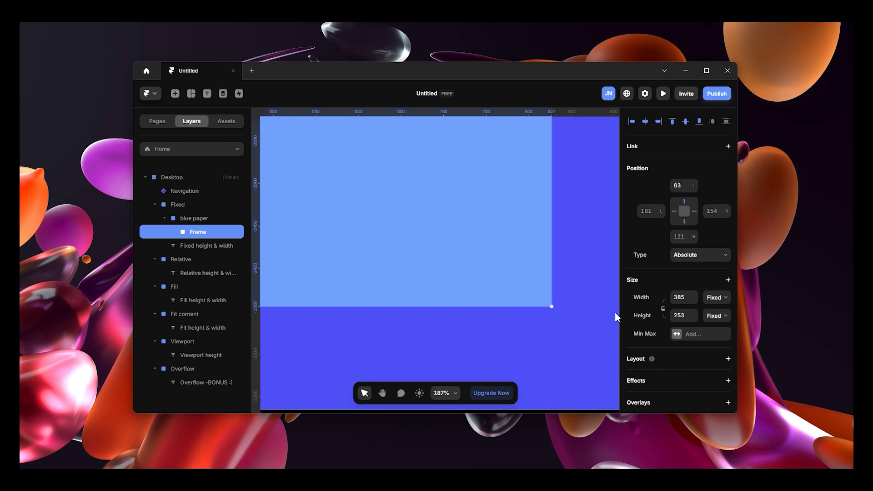
scroll(616, 318, left, 3)
scroll(485, 251, left, 4)
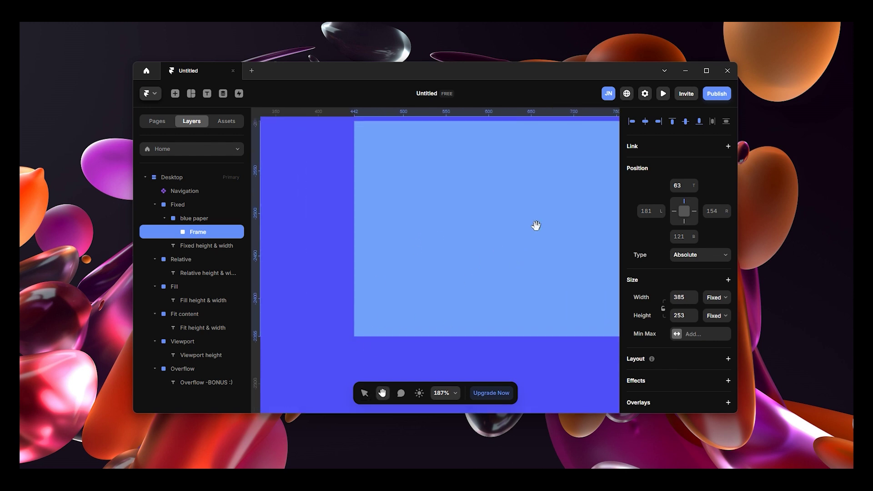
drag(536, 224, 446, 269)
scroll(446, 269, left, 2)
scroll(445, 269, down, 2)
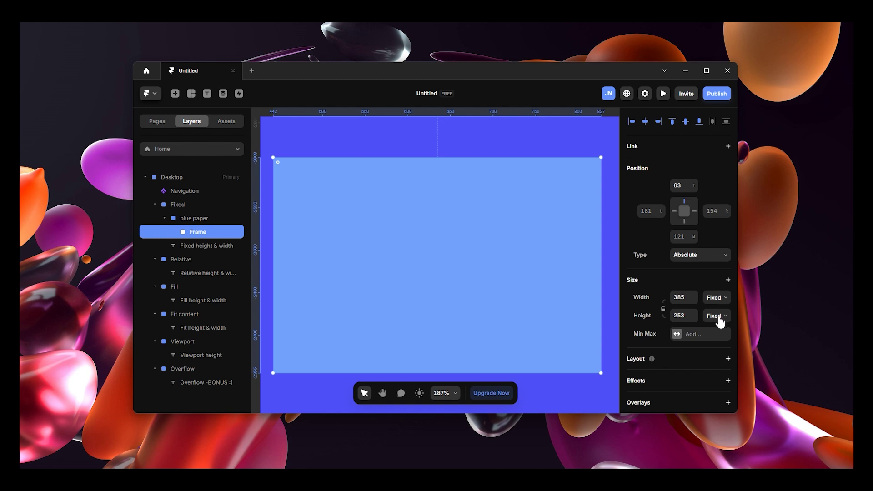
Step: Draw a frame about 642 by 404 in the Relative section, centered horizontally beneath the heading
scroll(520, 291, down, 4)
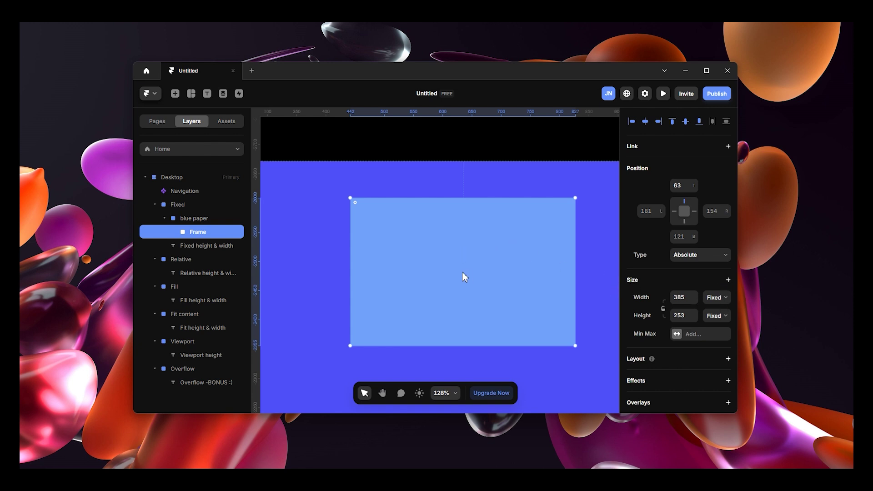
scroll(463, 272, down, 3)
ctrl+scroll(466, 273, down, 4)
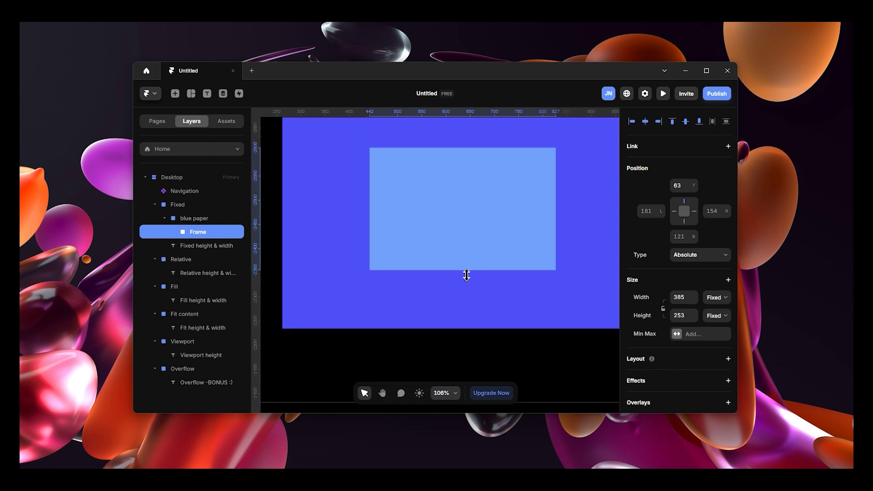
ctrl+scroll(460, 283, down, 2)
scroll(470, 290, down, 4)
scroll(472, 292, down, 1)
scroll(474, 294, down, 2)
ctrl+scroll(528, 303, up, 1)
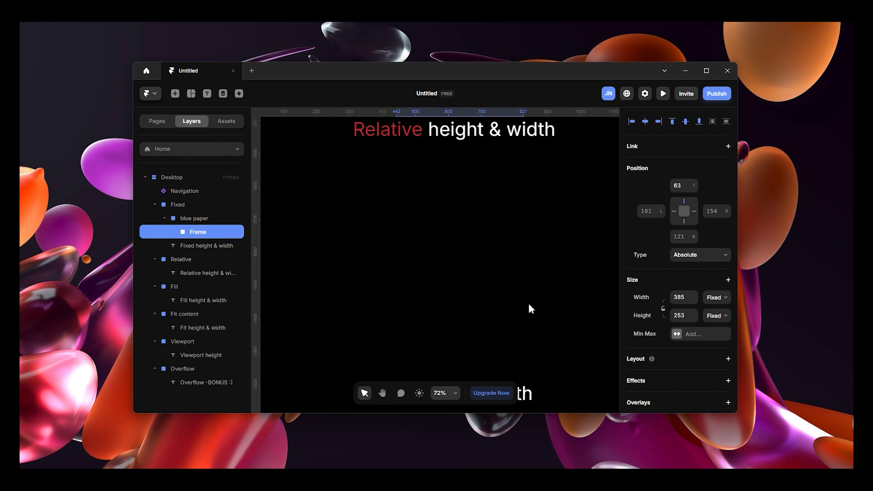
ctrl+scroll(534, 302, down, 3)
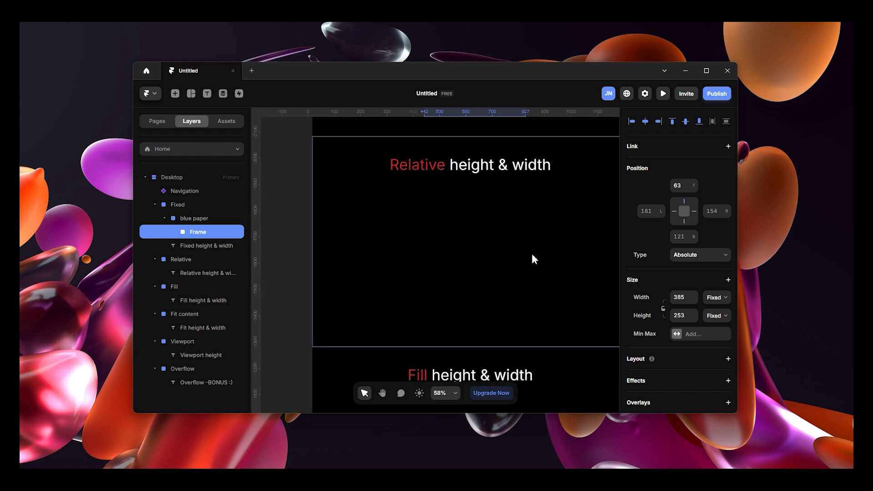
key(h)
drag(494, 267, 464, 271)
key(f)
drag(361, 205, 529, 312)
drag(478, 260, 474, 258)
Step: Rename the new frame in the Relative section as "bp"
double_click(215, 275)
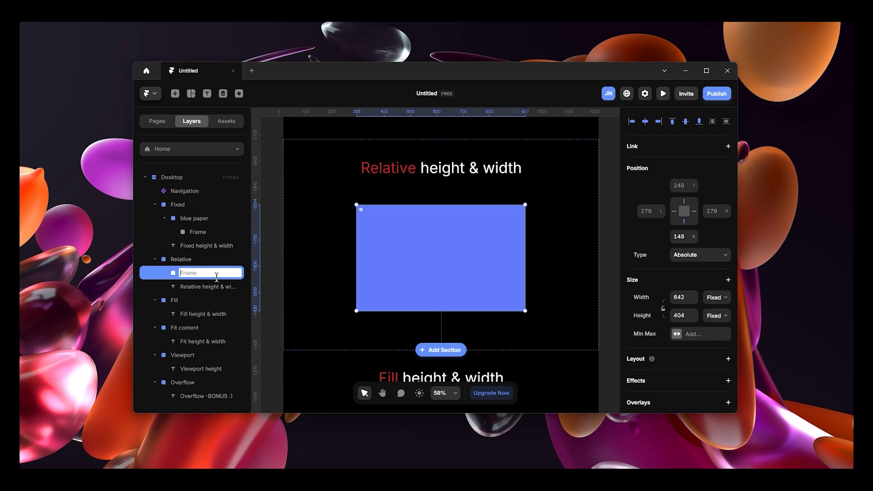
click(335, 244)
click(443, 242)
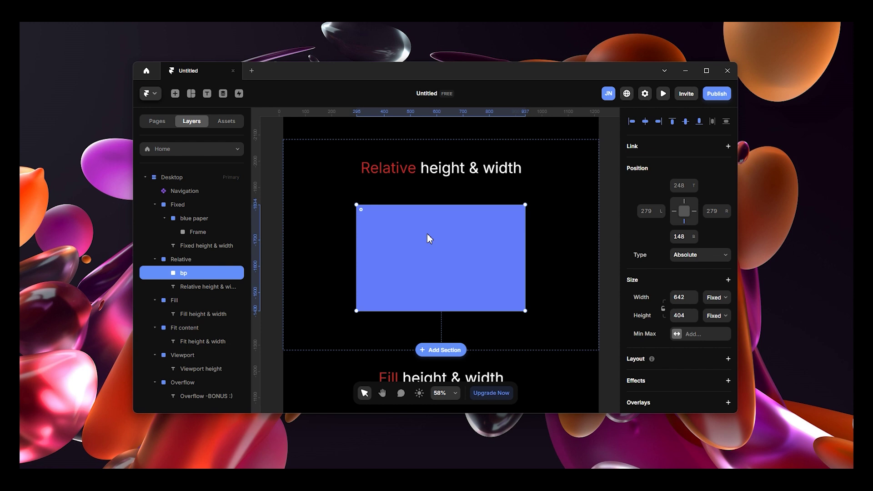
Step: Draw a nested frame inside the bp frame and adjust its size to about 337 by 224
key(f)
drag(398, 225, 491, 287)
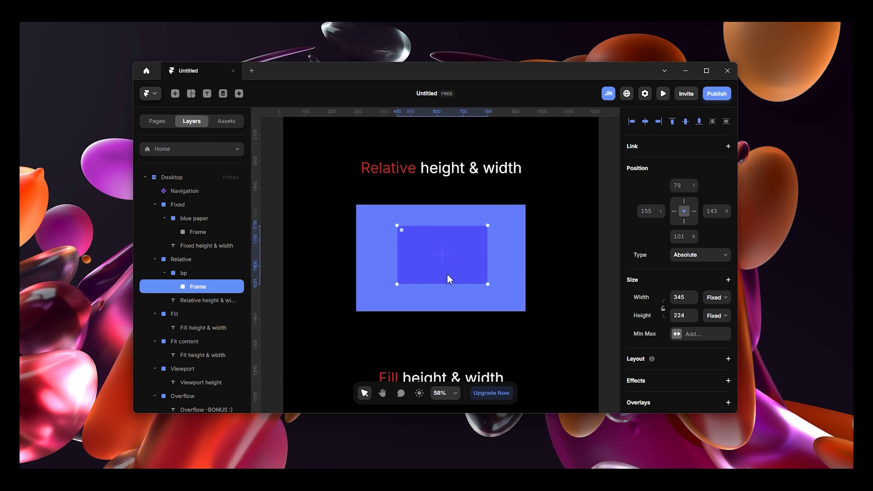
drag(401, 255, 402, 255)
drag(488, 254, 495, 255)
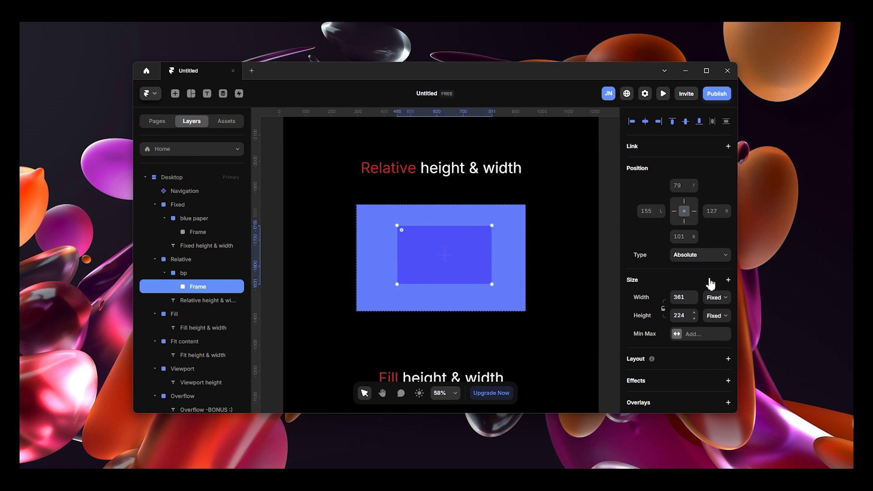
scroll(701, 331, down, 1)
scroll(701, 331, down, 1)
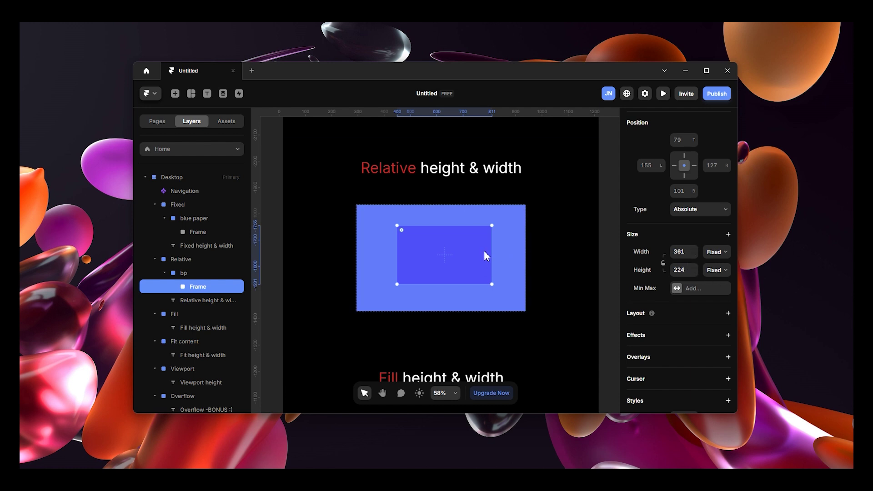
drag(495, 250, 489, 250)
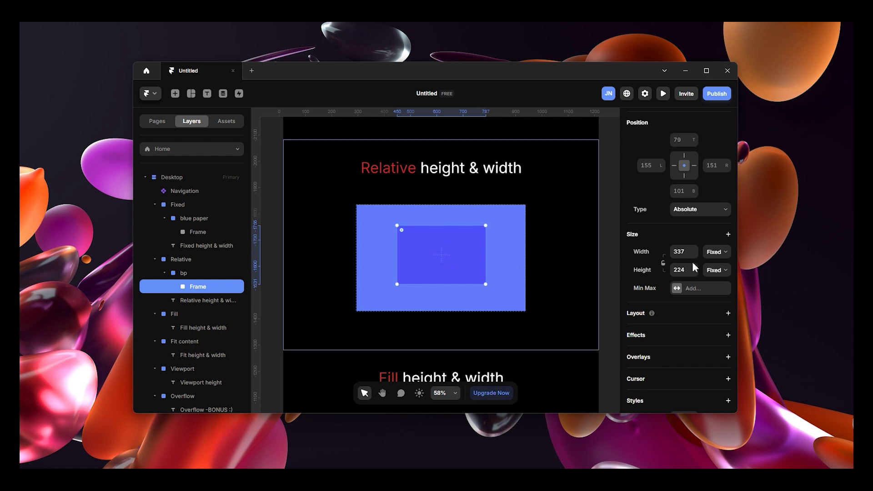
Step: Set the nested frame's width sizing to Relative, toggling it between Fixed and Relative for comparison
click(719, 255)
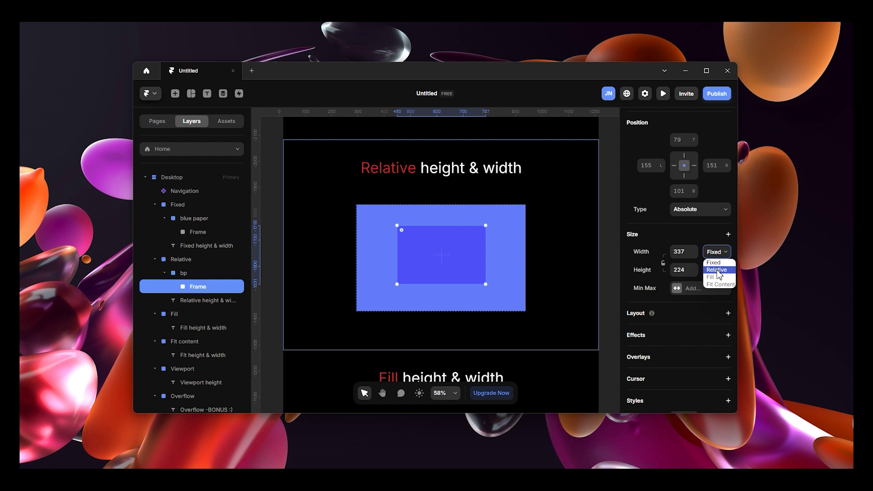
click(718, 271)
click(716, 254)
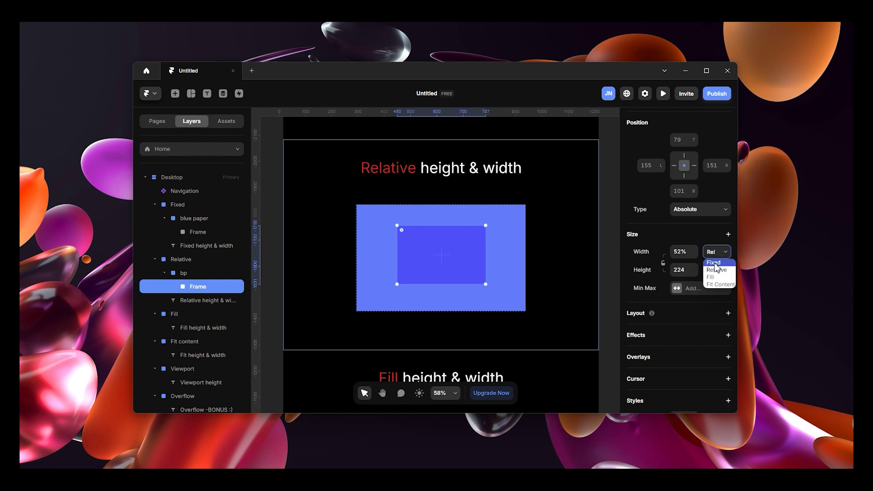
click(716, 267)
click(717, 252)
click(716, 271)
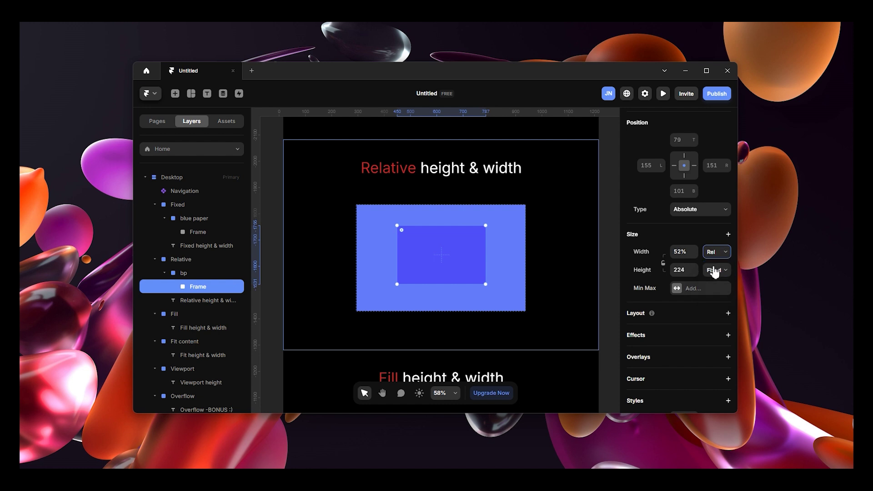
click(714, 252)
click(713, 259)
click(715, 252)
click(709, 267)
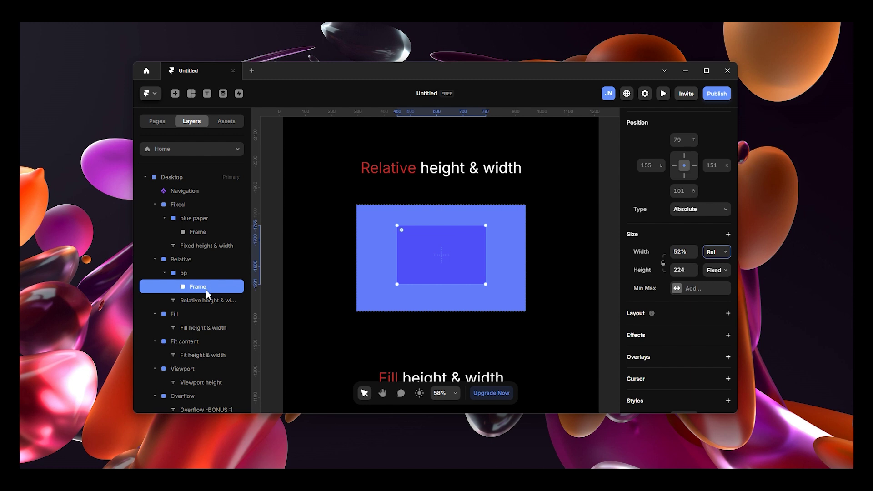
Step: Compare the bp frame's size with the nested frame's, and set the nested frame's height sizing to Relative
click(193, 273)
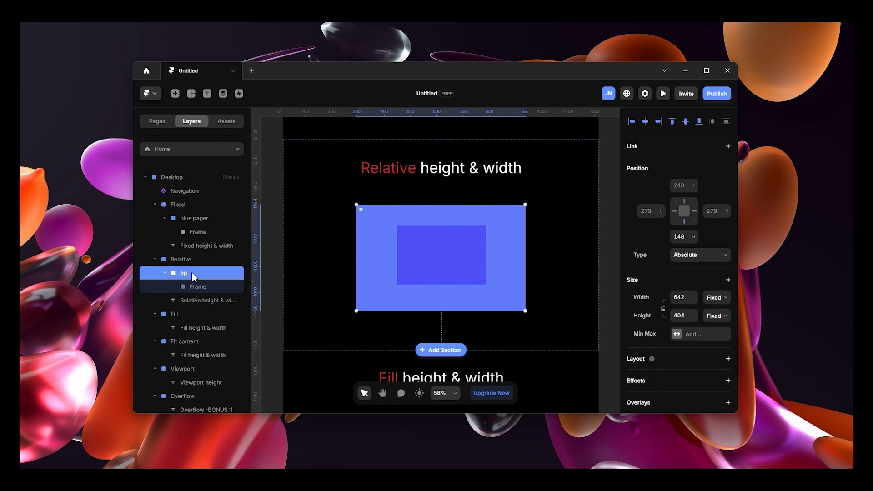
click(199, 287)
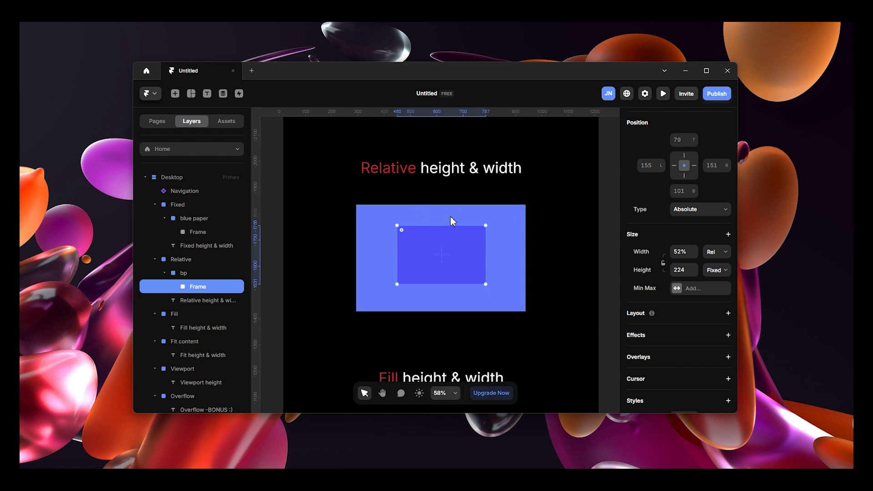
click(188, 275)
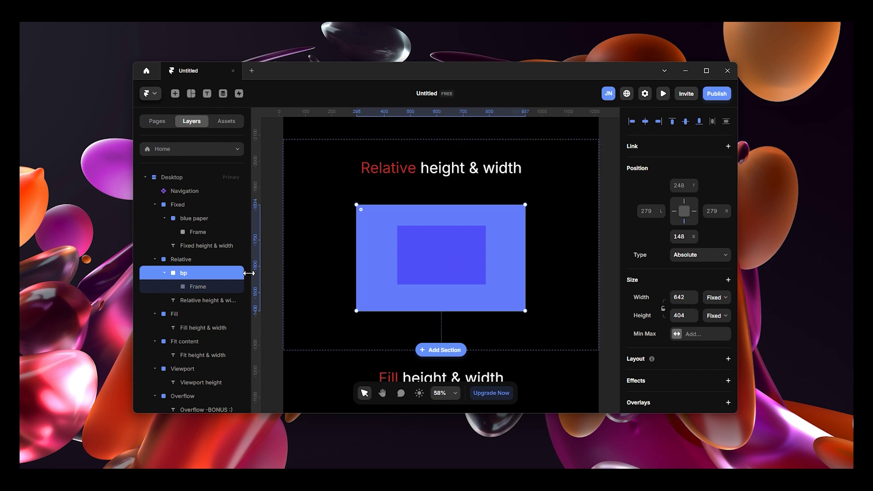
click(221, 288)
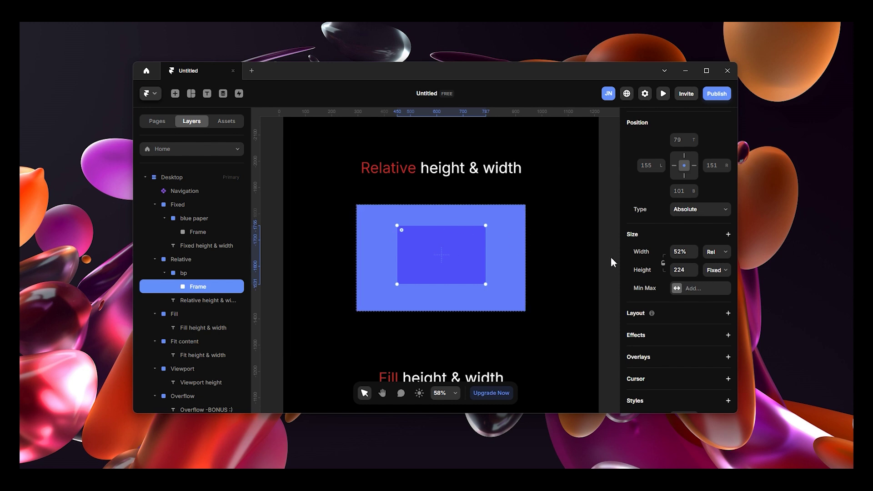
click(715, 271)
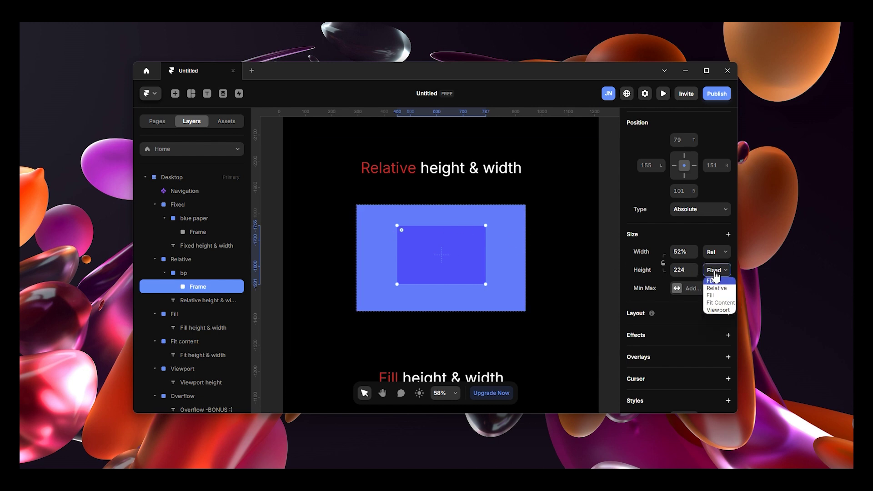
click(716, 289)
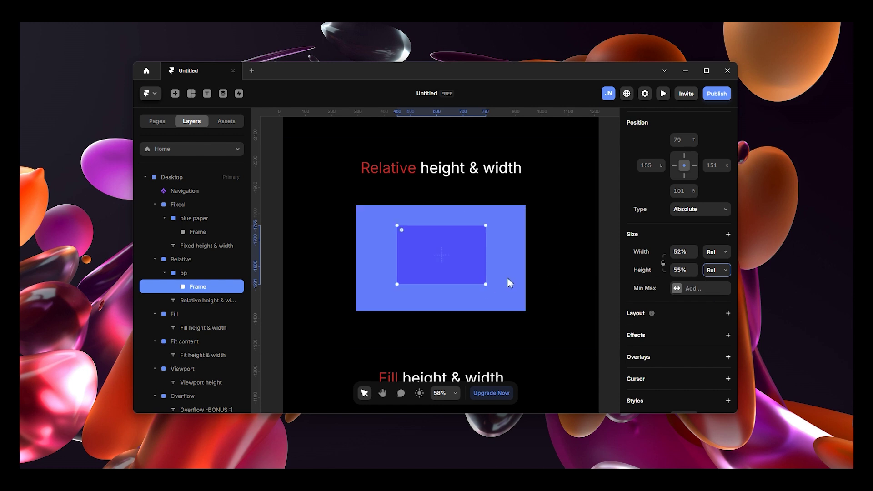
Step: Set the nested frame's relative height to 100% and center it inside the bp frame
click(684, 272)
text(100)
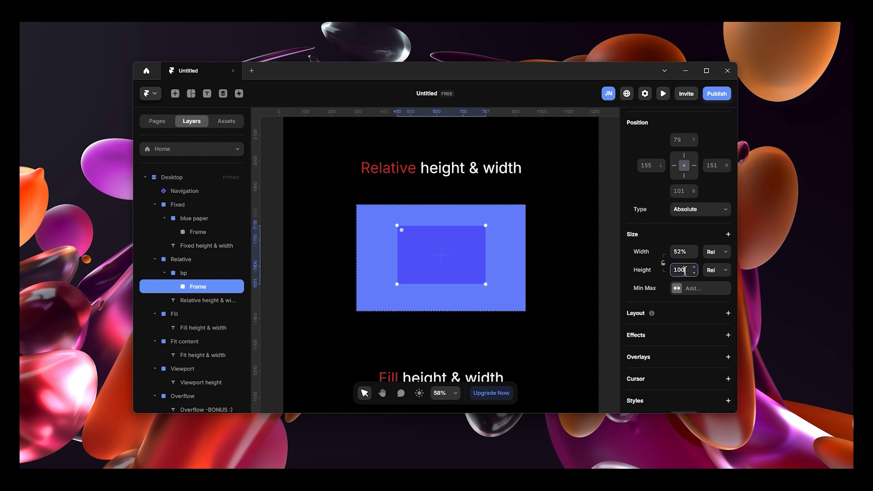
key(Return)
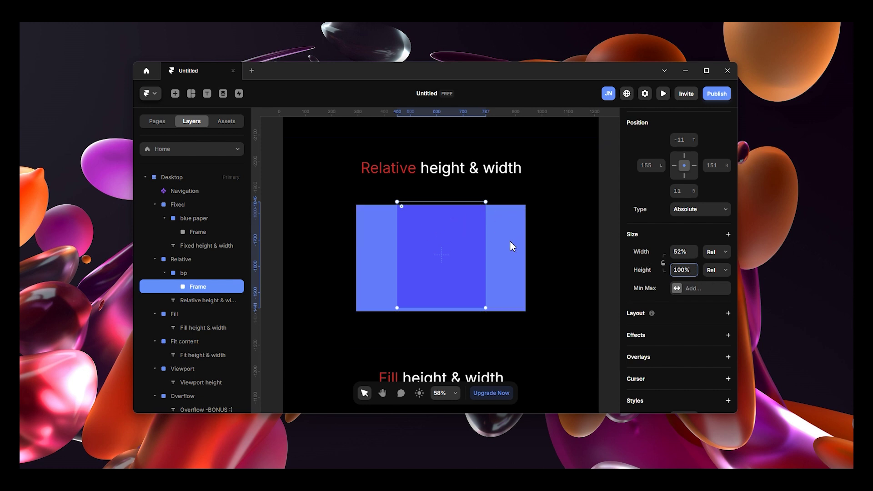
click(198, 274)
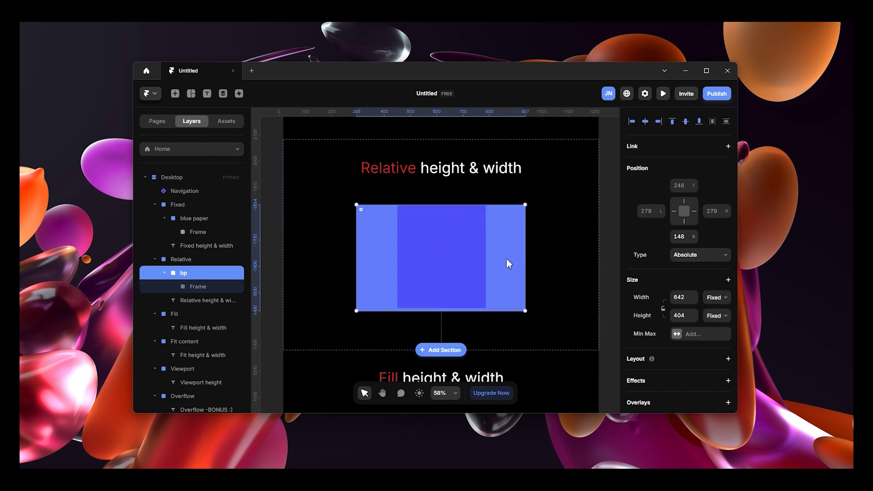
click(200, 287)
drag(428, 253, 428, 254)
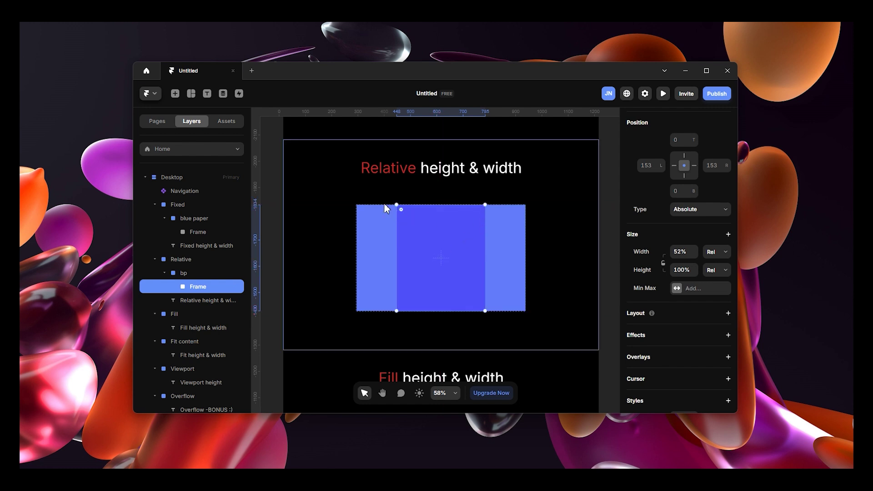
Step: Switch the nested frame's height sizing to Fixed and back to Relative, after comparing it with the bp frame
click(189, 274)
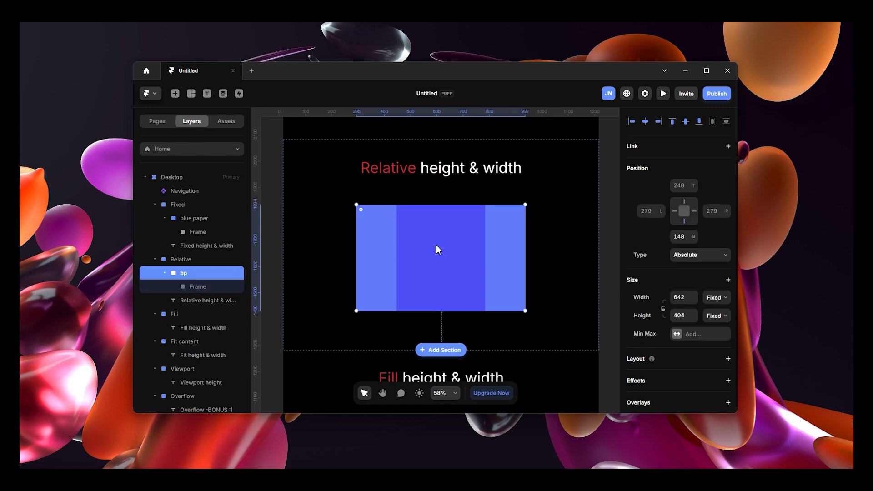
click(208, 290)
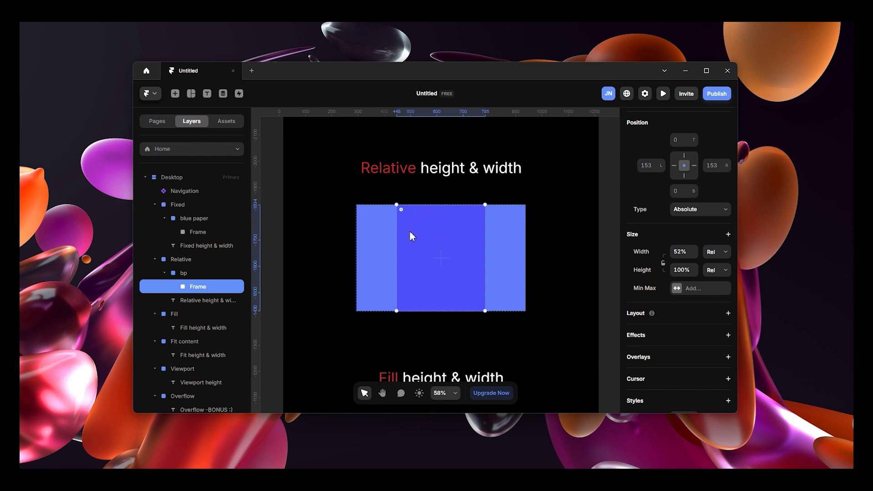
click(224, 274)
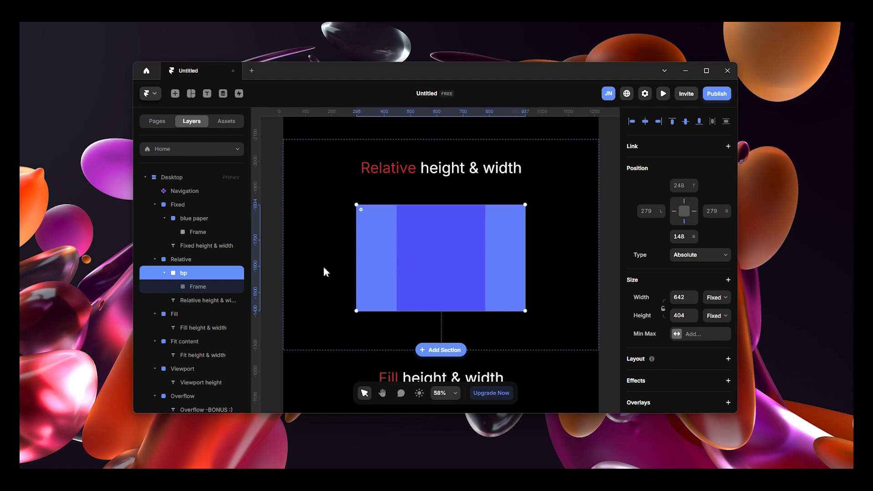
click(211, 289)
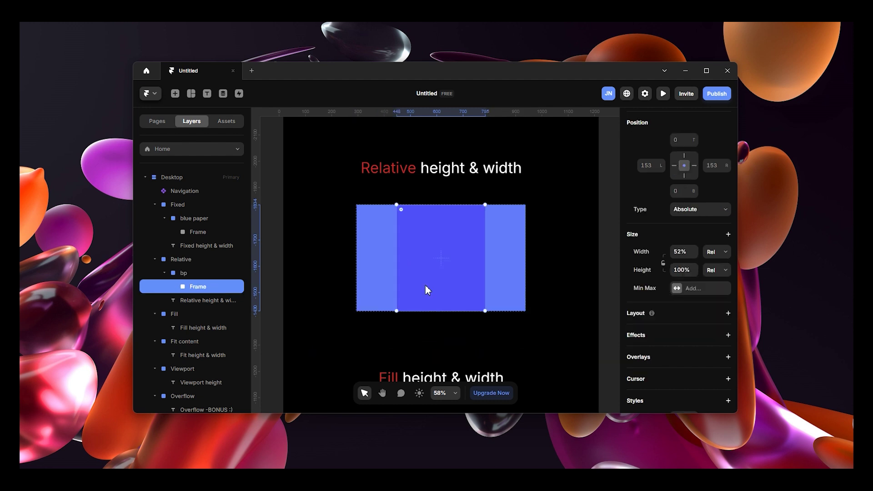
click(723, 272)
click(724, 283)
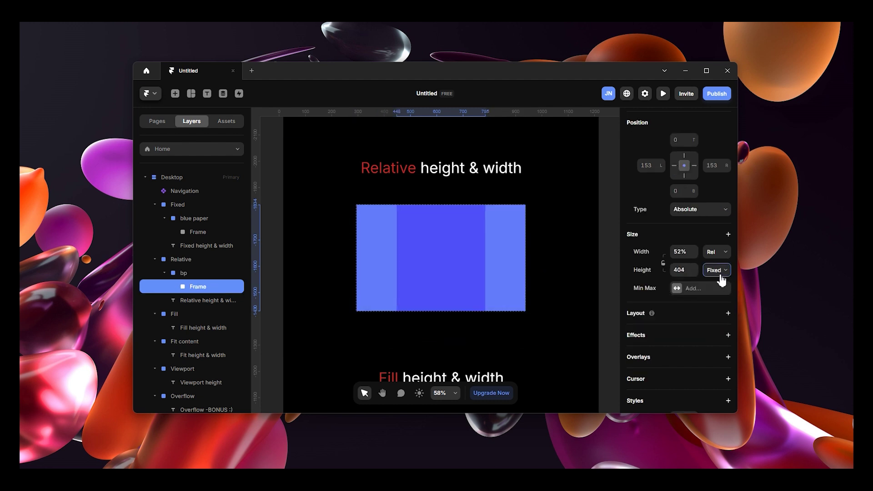
click(722, 272)
click(716, 290)
Step: Stretch the bp frame downward and upward to a height of about 543, checking the relative nested frame between the resizes
click(182, 274)
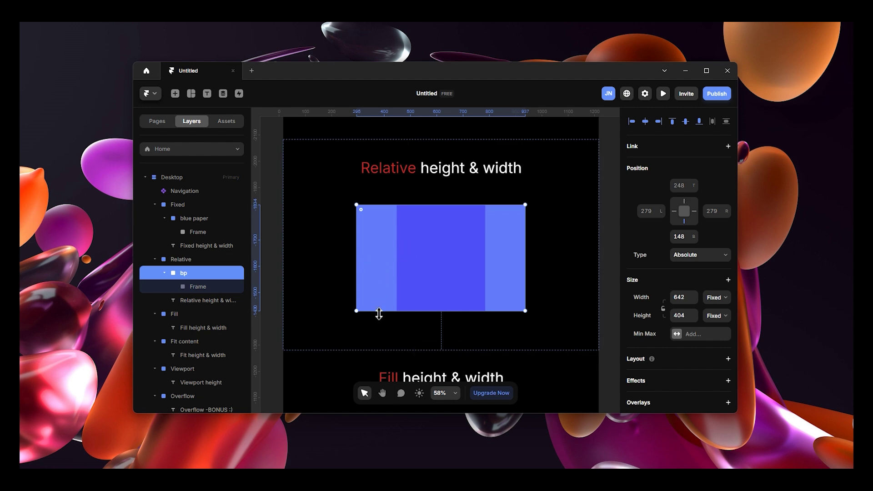
drag(379, 314, 380, 337)
click(204, 287)
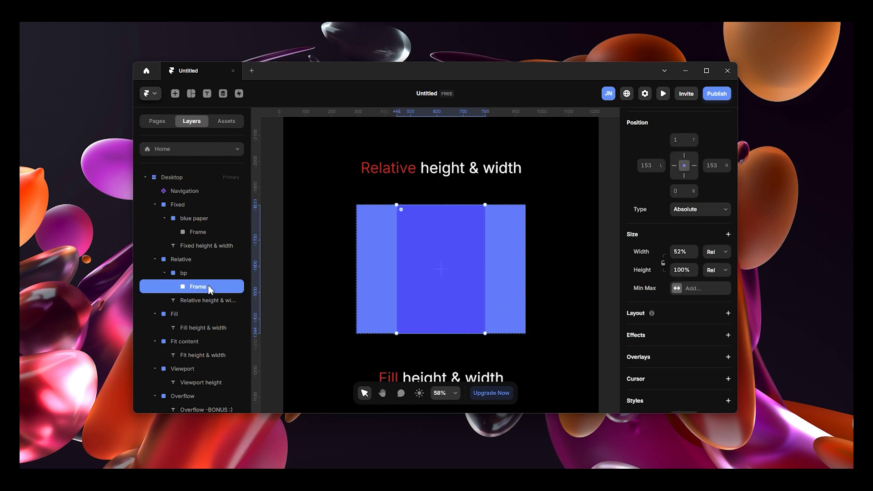
click(203, 273)
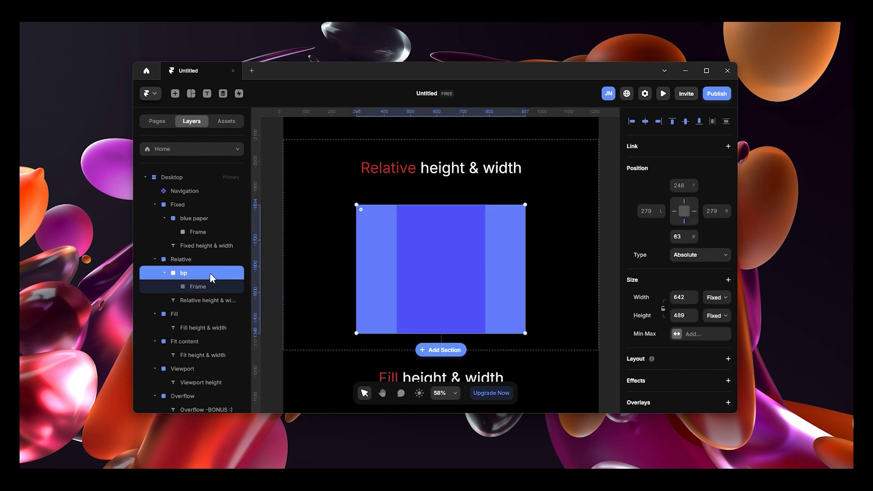
mouse_move(390, 205)
mouse_down()
mouse_move(393, 189)
mouse_move(394, 210)
mouse_move(395, 195)
mouse_up()
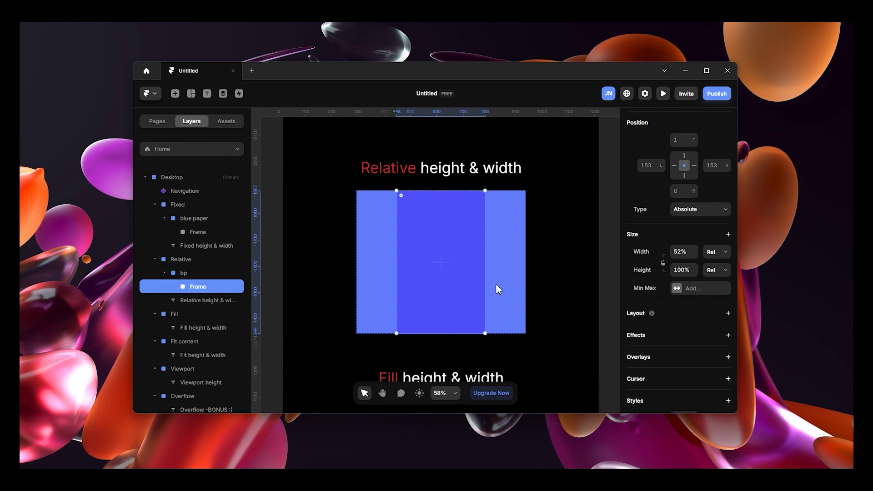
Step: Set the nested frame's height sizing to Fixed and extend the bp frame's bottom edge farther down
click(715, 270)
click(713, 281)
key(Escape)
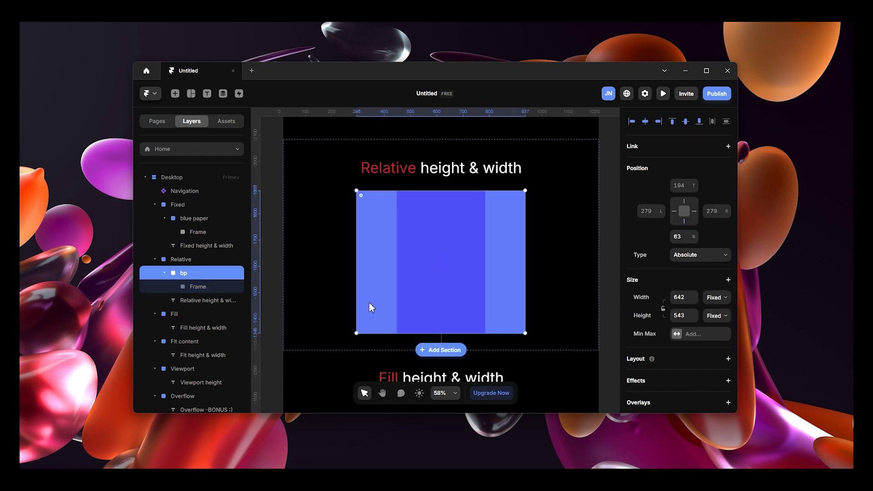
mouse_move(381, 347)
mouse_down()
mouse_move(387, 328)
mouse_move(389, 360)
mouse_up()
click(214, 289)
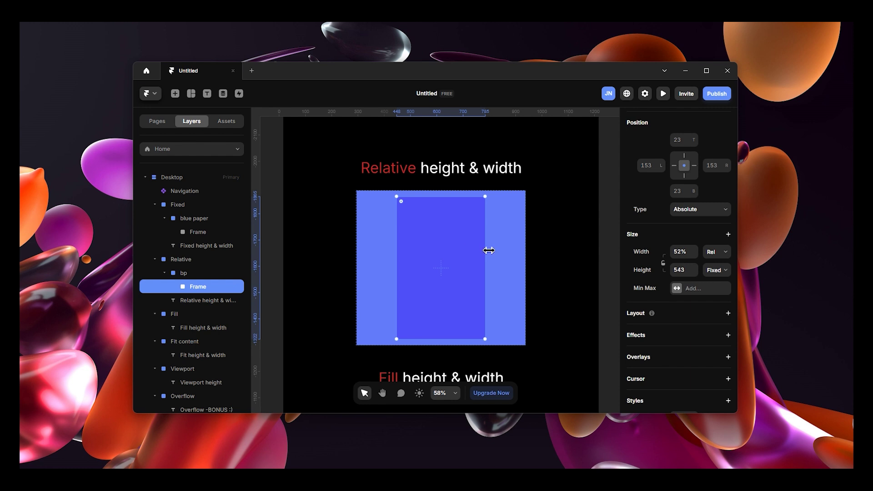
Step: Draw a frame about 706 by 380 in the Fill section and center it horizontally below the heading
scroll(490, 250, down, 5)
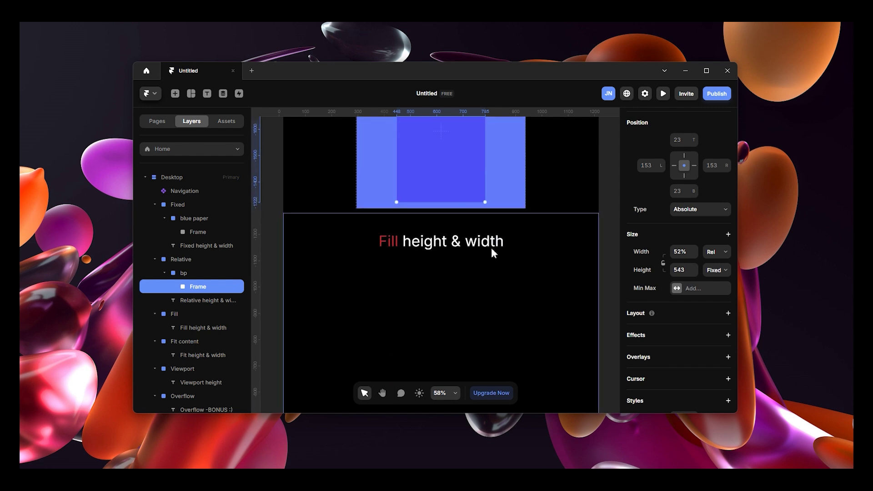
scroll(491, 248, down, 3)
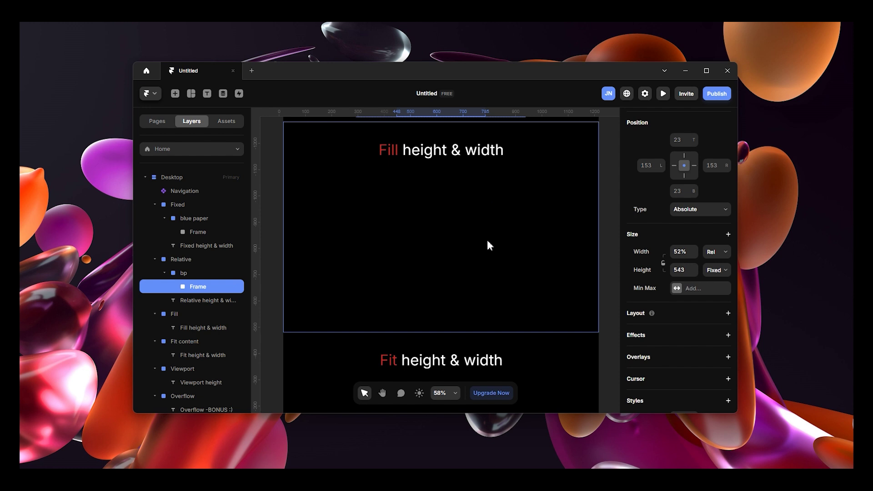
key(f)
drag(353, 186, 537, 286)
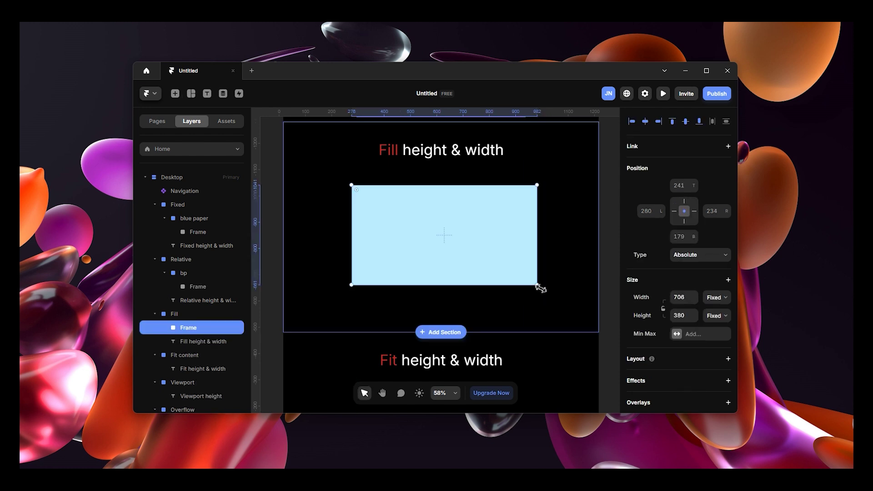
drag(504, 218, 505, 221)
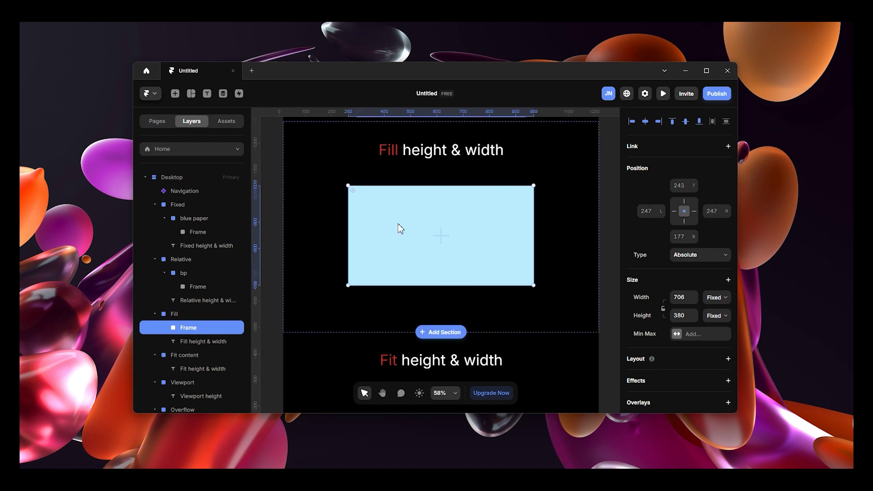
Step: Rename the new frame in the Fill section as bp
double_click(213, 328)
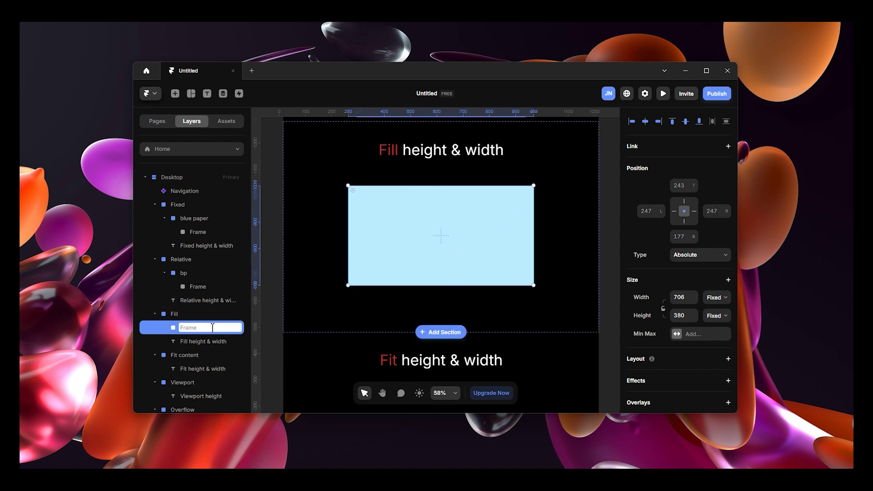
text(bp)
click(569, 232)
click(446, 263)
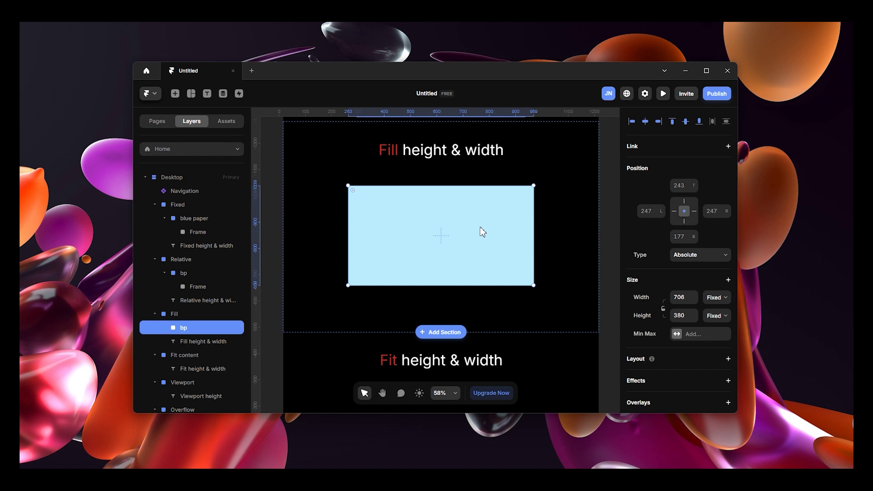
Step: Draw a nested frame about 161 by 161 inside the bp frame and center it horizontally
key(f)
drag(415, 204, 460, 248)
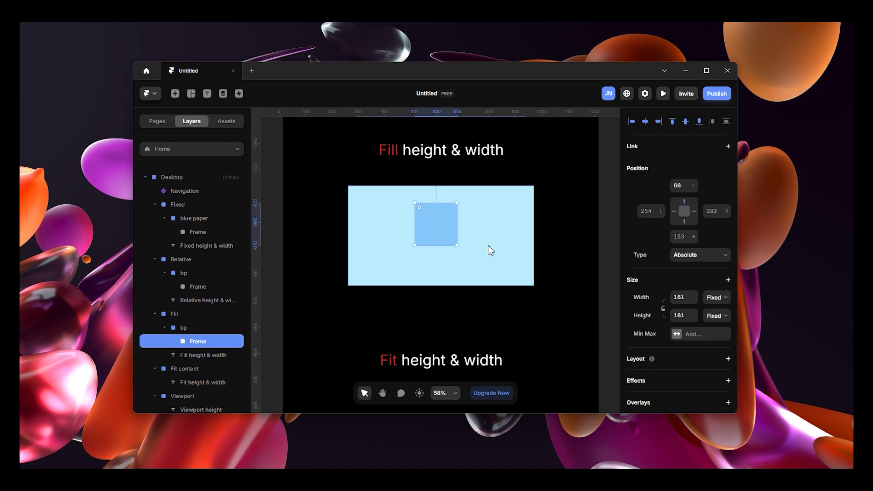
mouse_move(423, 228)
mouse_down()
mouse_move(436, 226)
mouse_move(438, 235)
mouse_up()
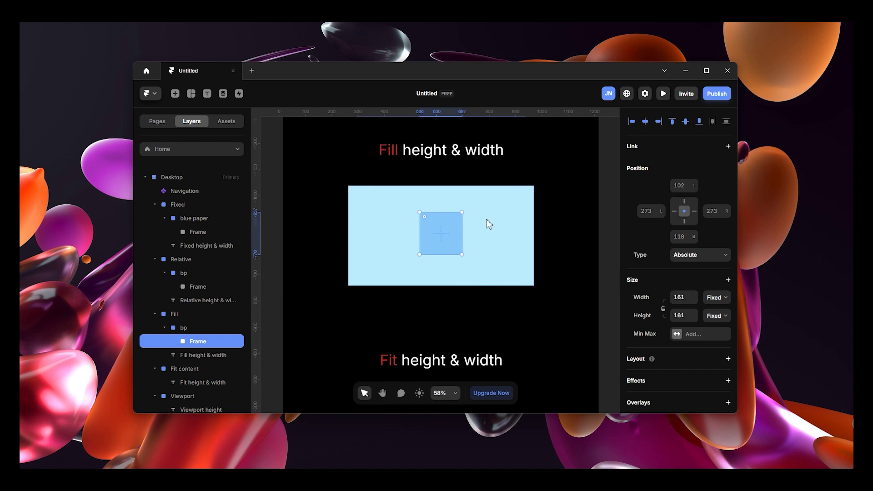
Step: Examine the nested frame's width sizing options and compare the bp frame with its nested frame
click(721, 299)
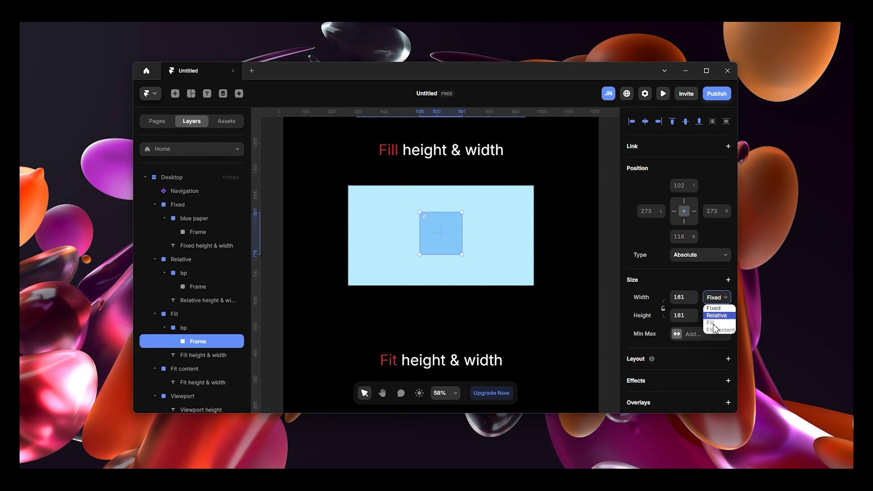
click(188, 328)
click(188, 328)
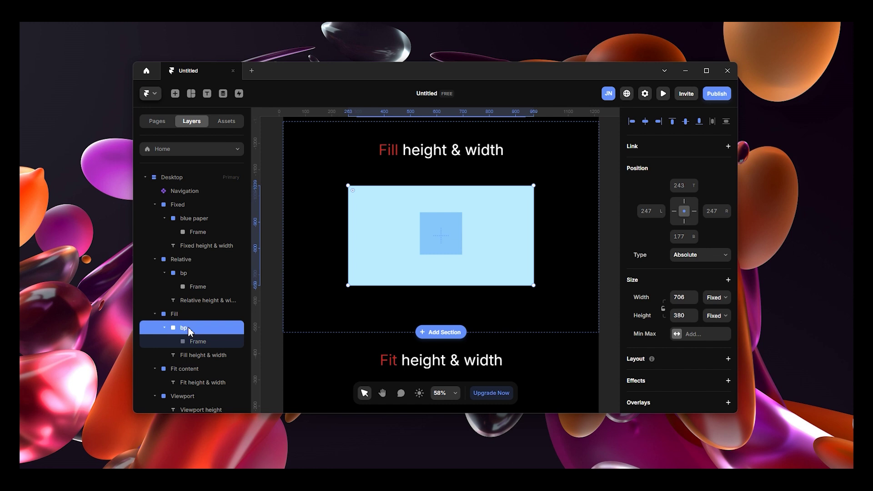
click(194, 342)
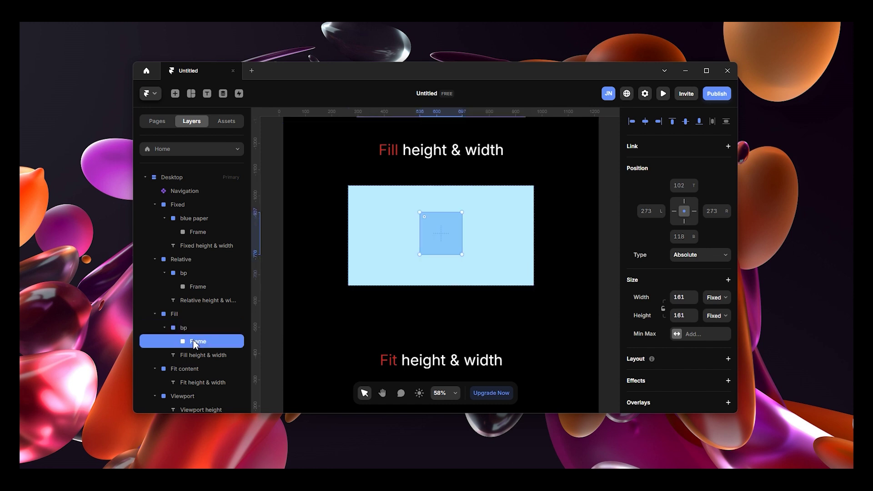
click(195, 329)
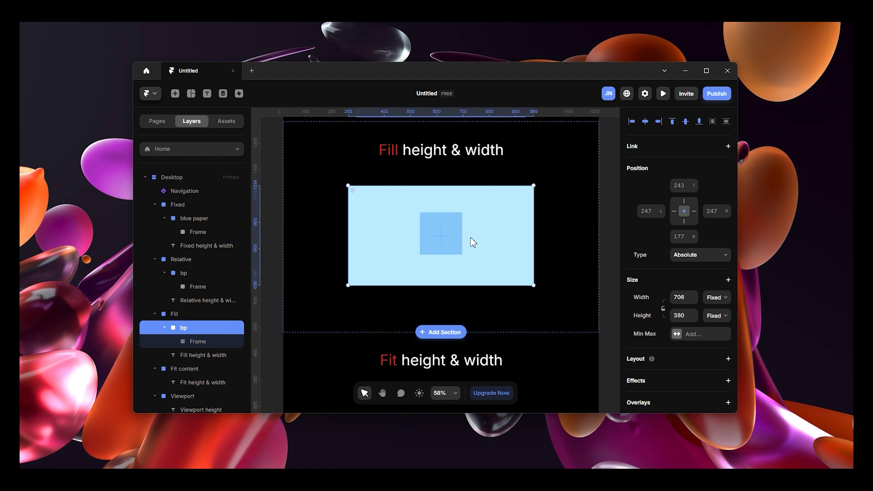
click(198, 343)
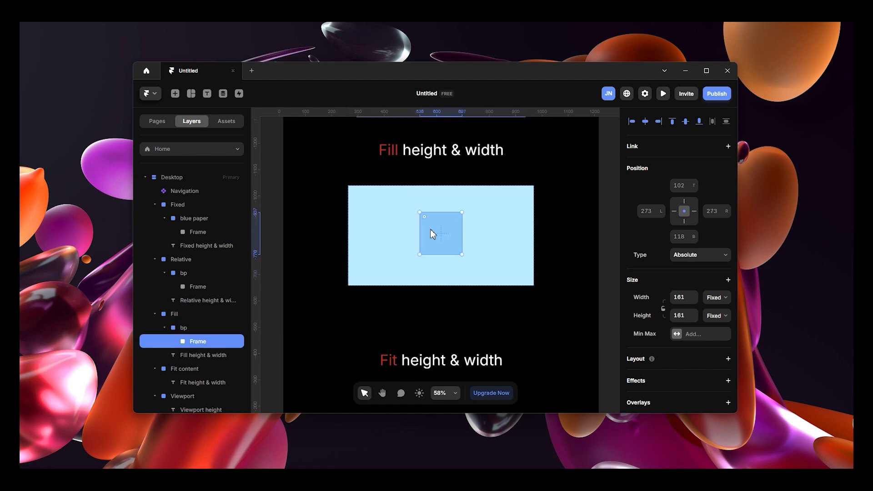
Step: Add a stack layout to the bp frame in the Fill section, removing and re-adding it once
click(234, 327)
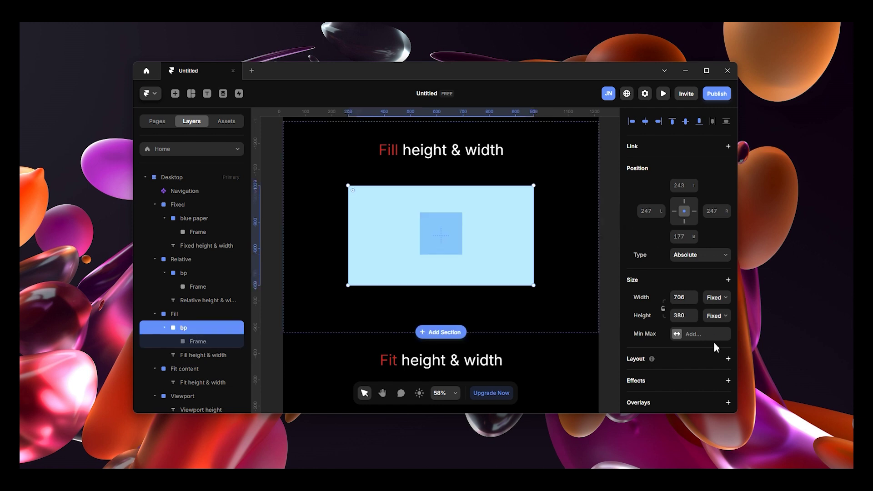
scroll(729, 345, down, 2)
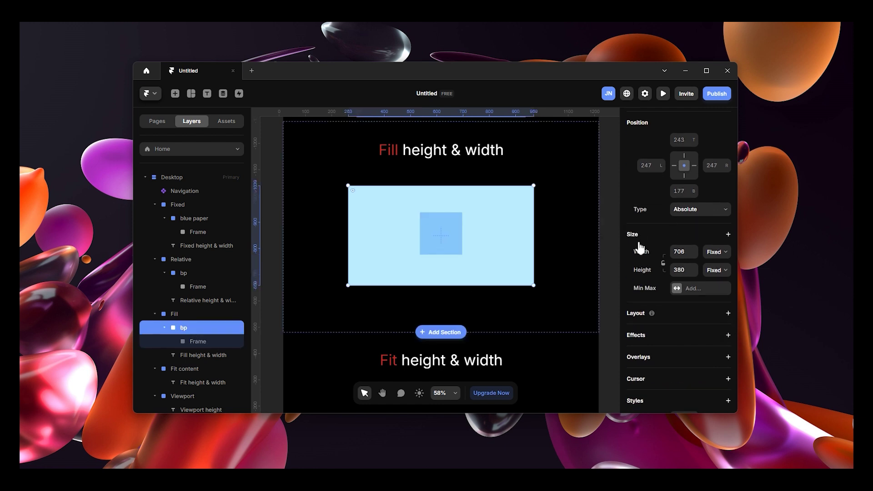
click(728, 314)
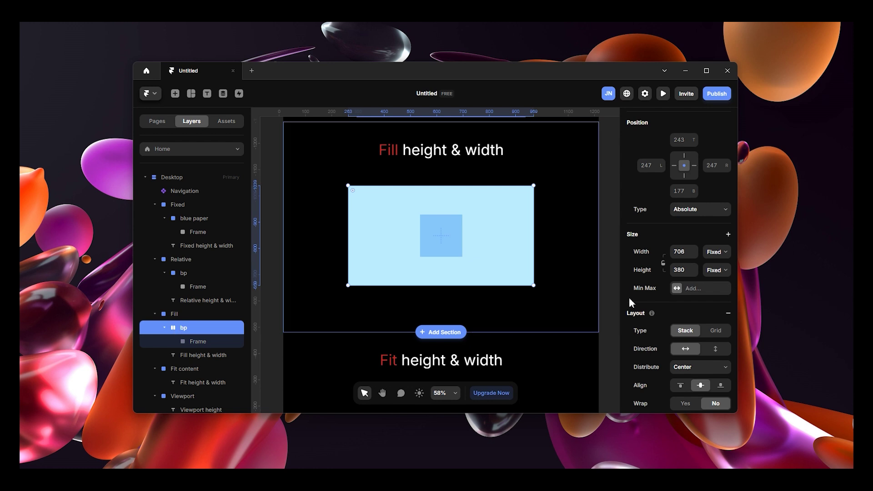
click(728, 314)
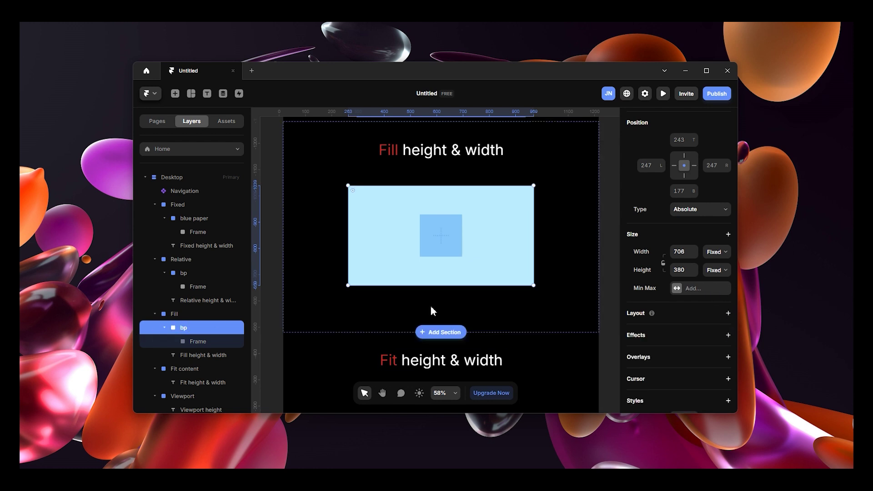
click(729, 313)
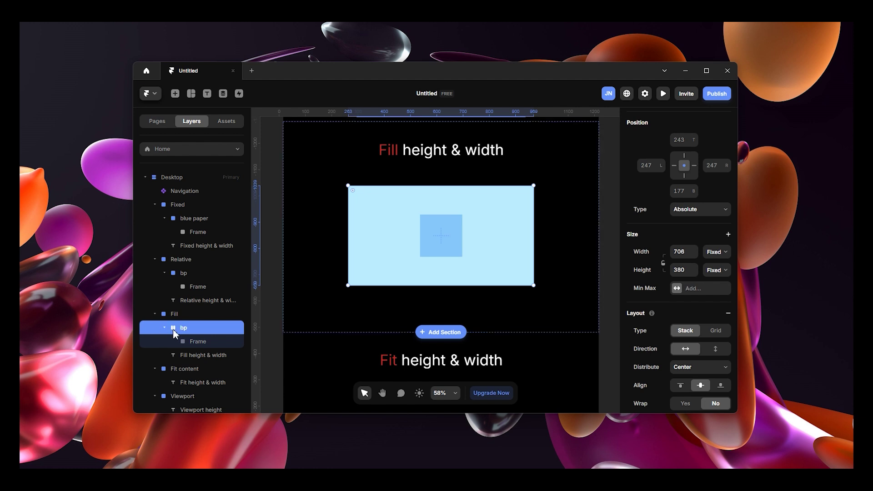
Step: Set the nested frame's width sizing to Fill, undo the change, and set it to Fill again
click(218, 344)
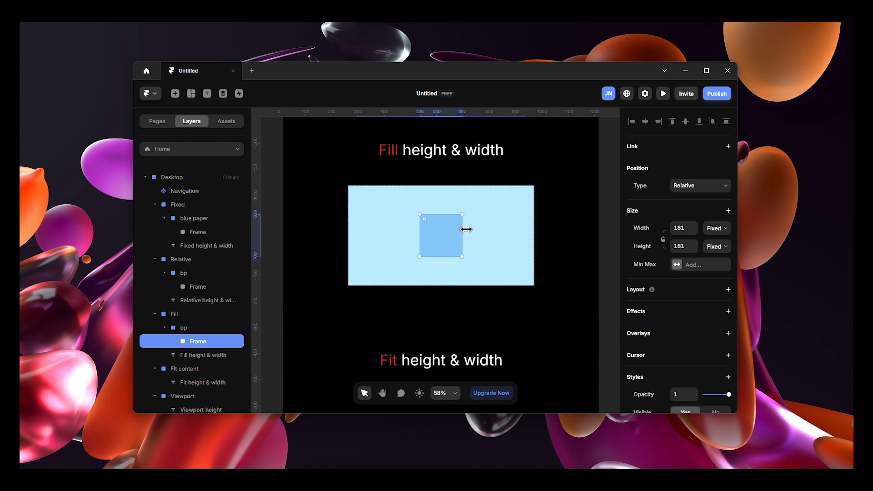
click(721, 228)
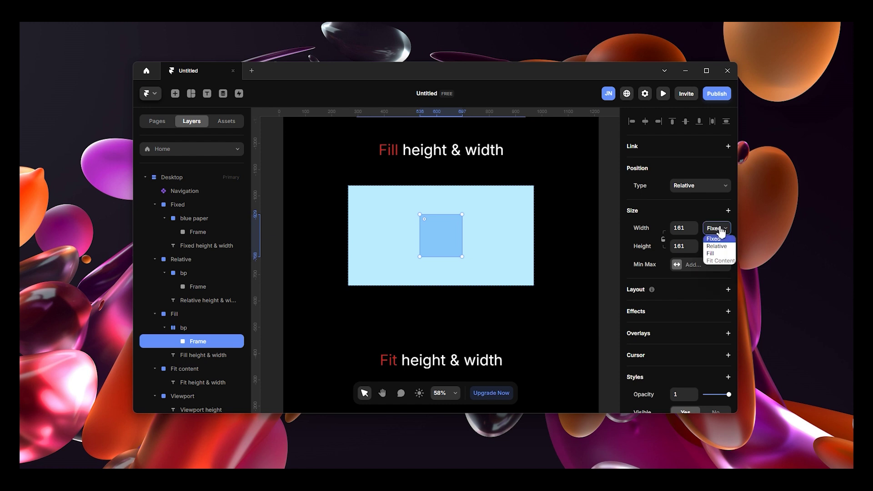
click(720, 255)
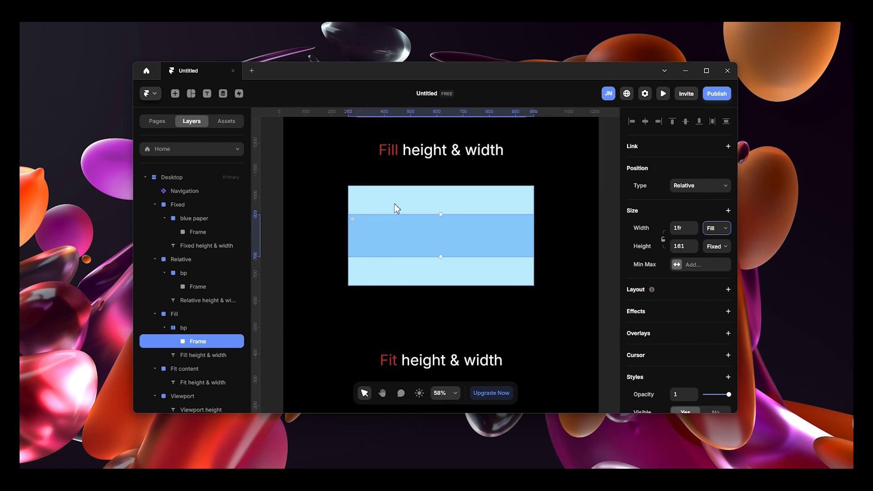
key(ctrl+z)
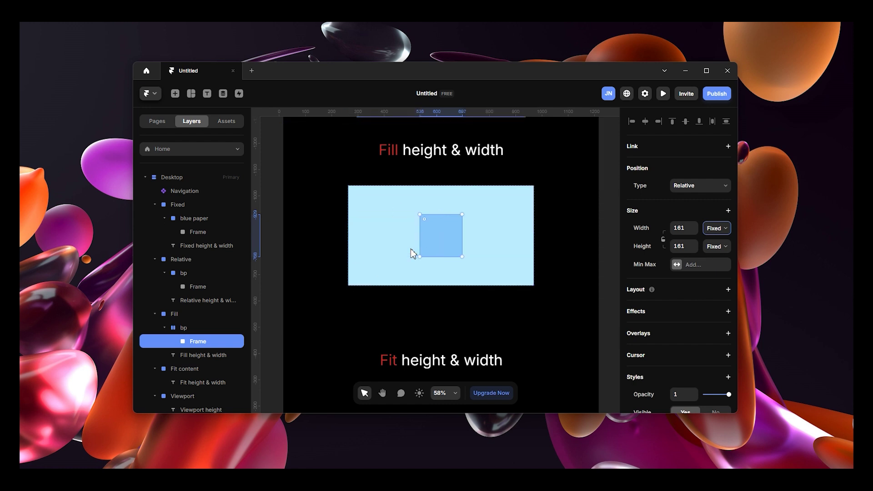
click(717, 229)
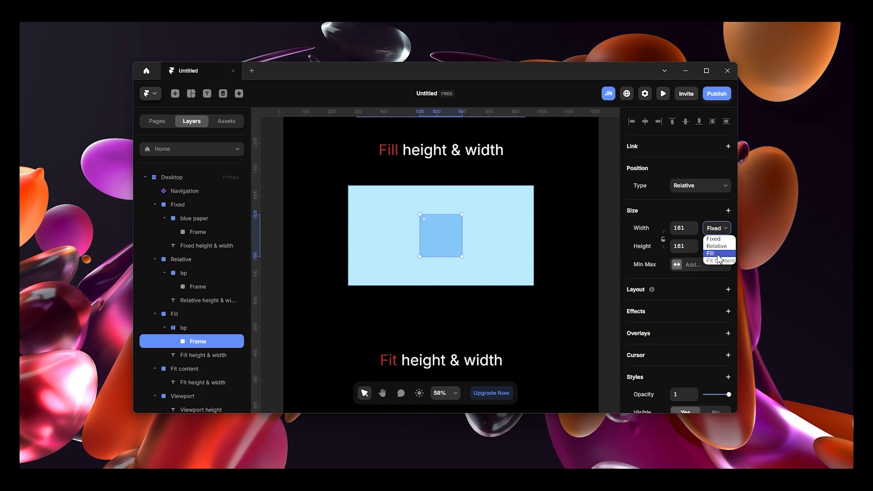
click(719, 253)
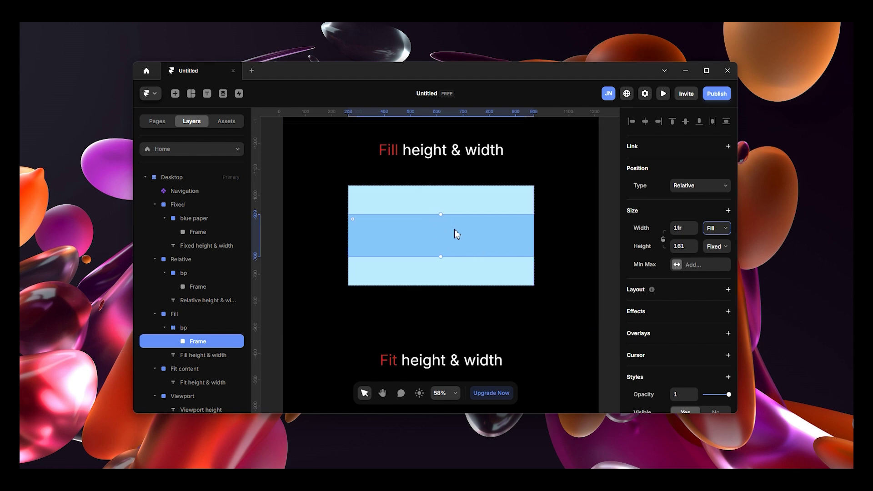
Step: Stretch the nested frame vertically to a height of about 269 and set its height sizing to Fill
scroll(440, 235, up, 5)
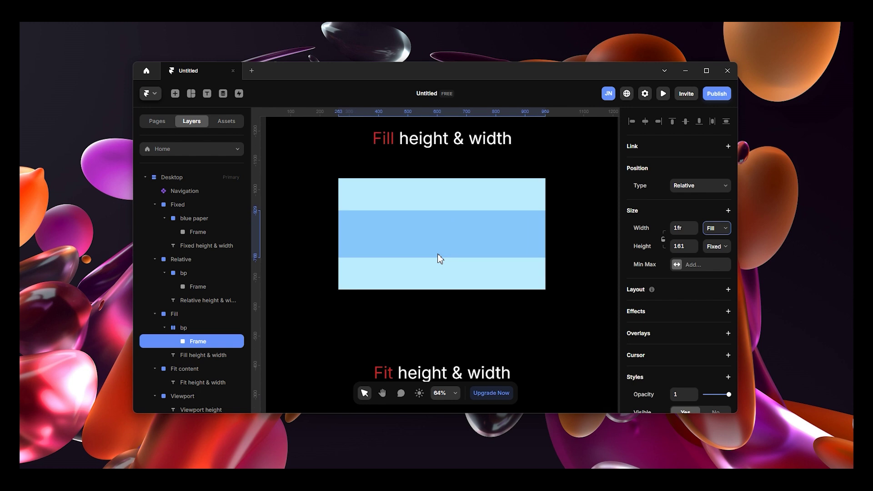
drag(445, 195, 448, 174)
drag(449, 172, 449, 172)
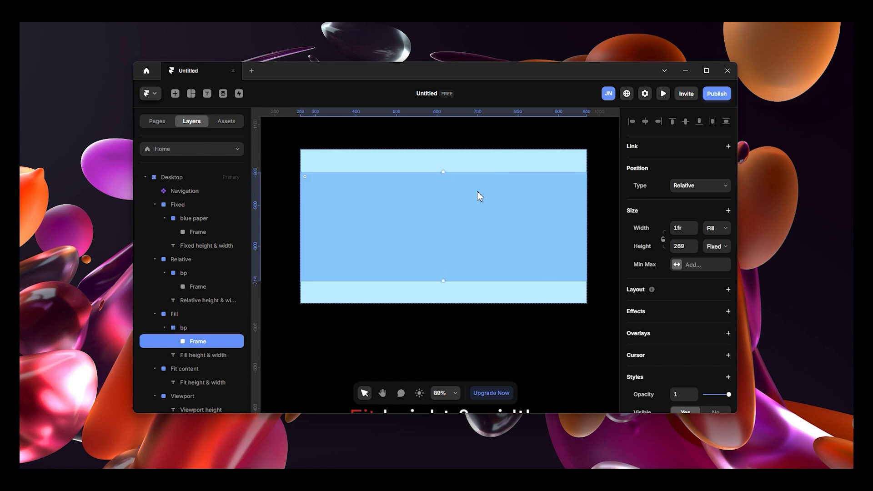
click(726, 246)
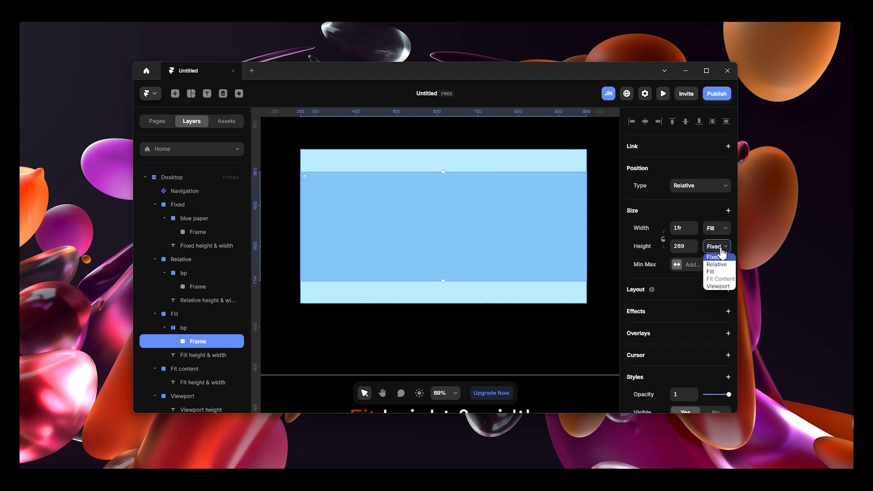
click(717, 274)
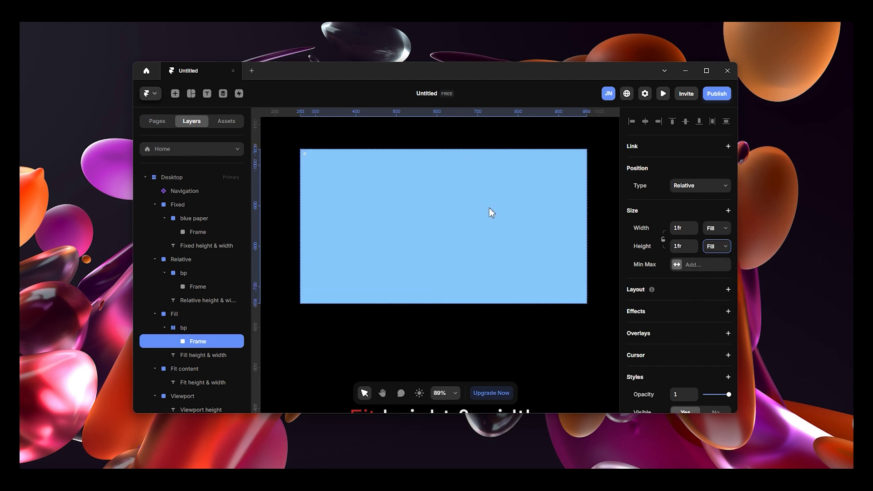
Step: Switch the nested frame's height sizing in the Fill section to Fixed and back to Fill
click(723, 247)
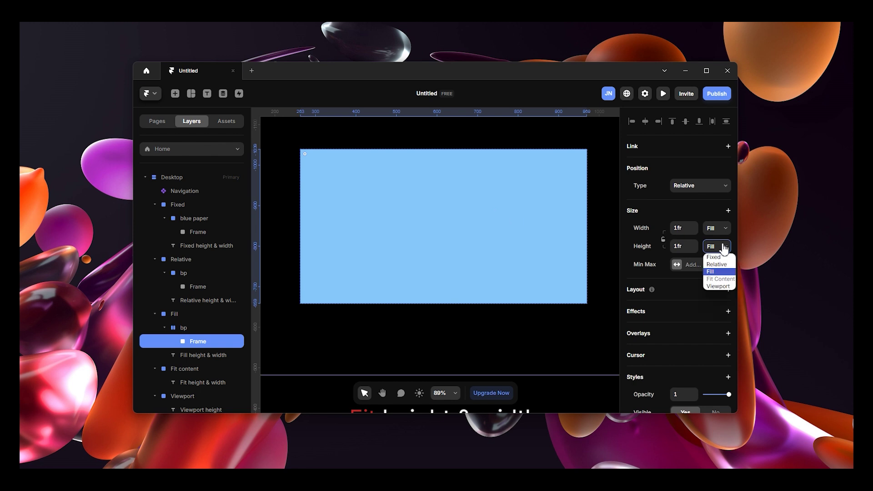
click(726, 261)
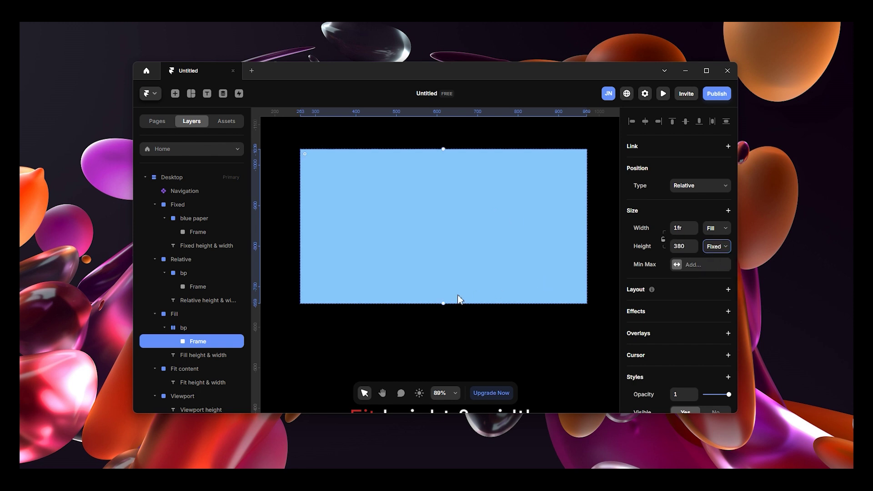
drag(444, 304, 450, 304)
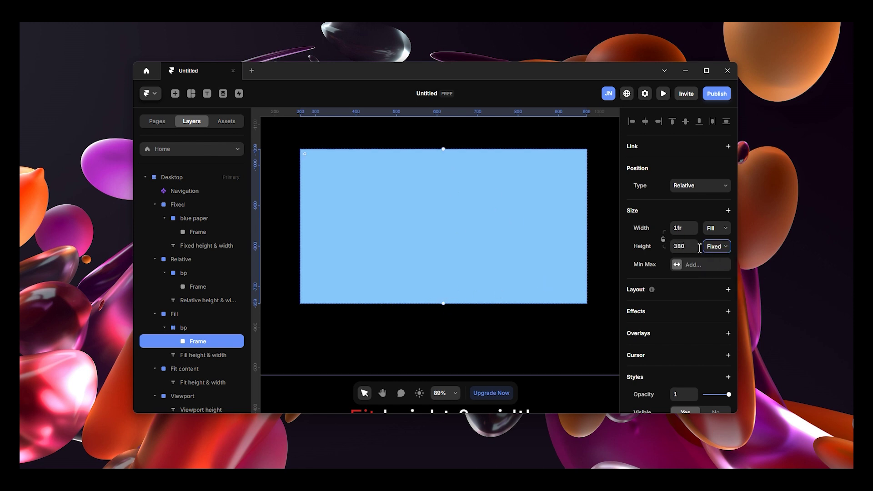
scroll(482, 233, down, 3)
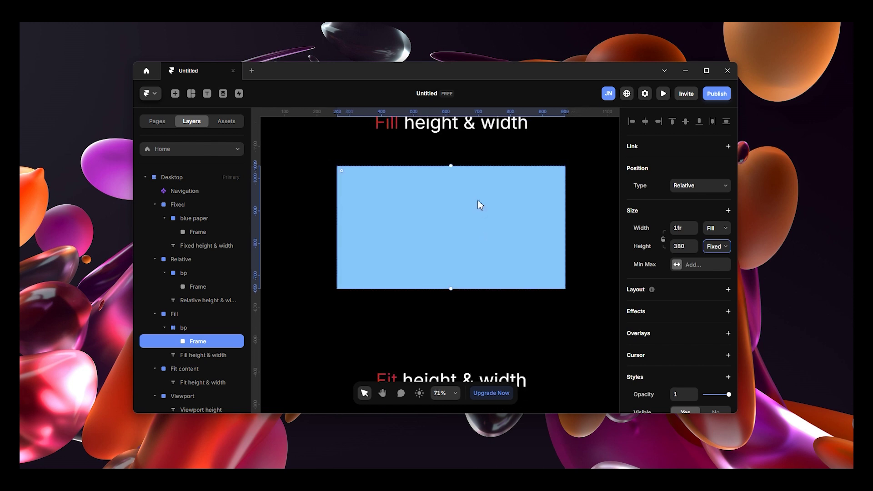
scroll(479, 201, up, 1)
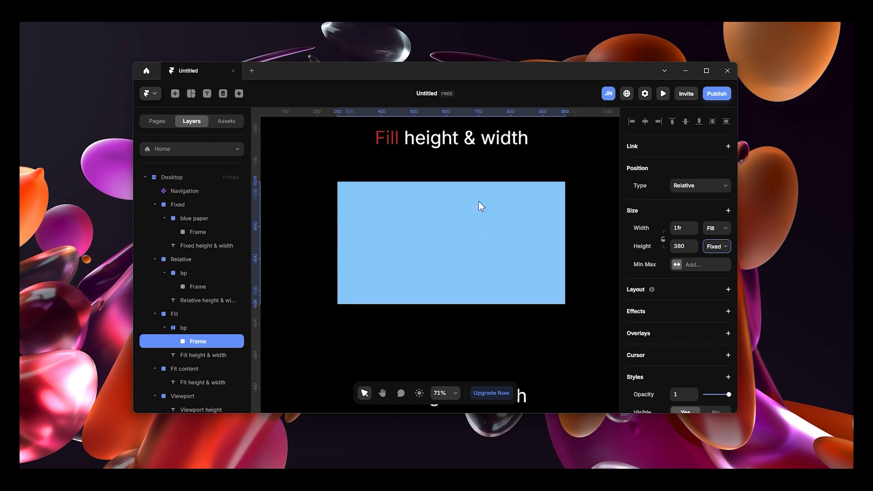
click(723, 252)
click(719, 280)
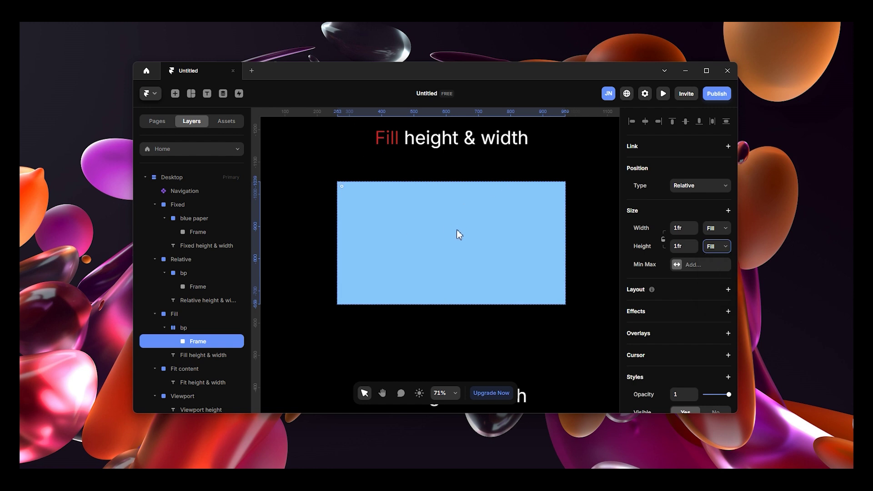
Step: Draw a frame about 677 by 376 below the heading in the Fit content section and nudge it into position
click(196, 328)
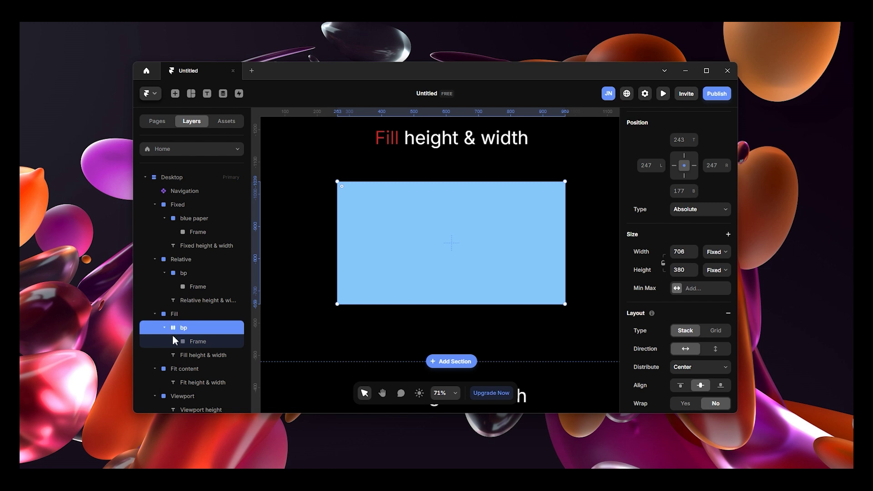
scroll(505, 218, down, 3)
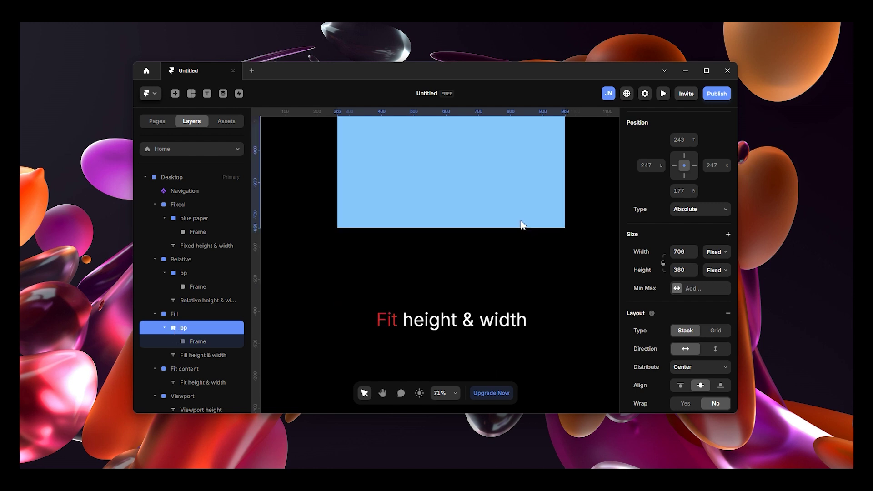
scroll(525, 224, down, 5)
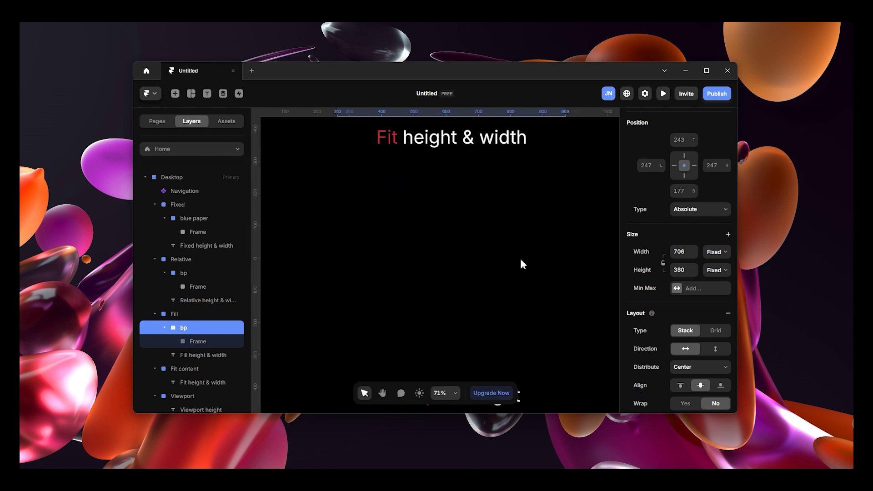
scroll(515, 248, up, 1)
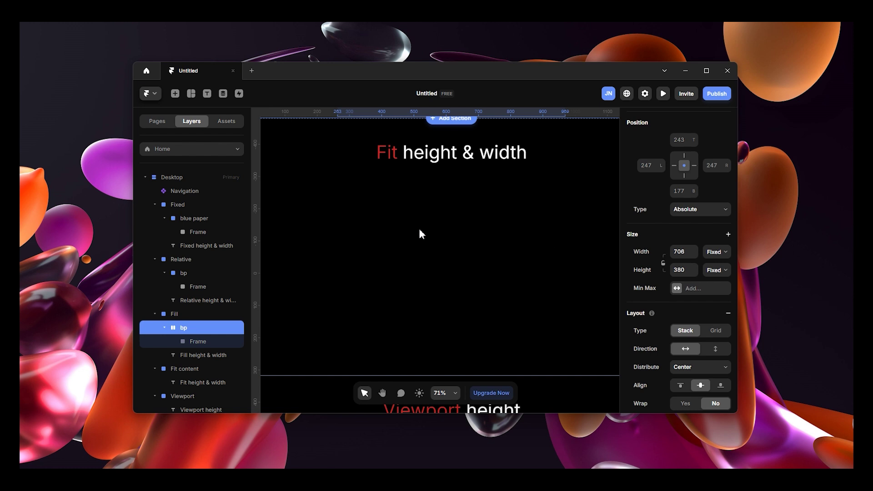
key(f)
drag(354, 211, 571, 328)
drag(522, 253, 519, 250)
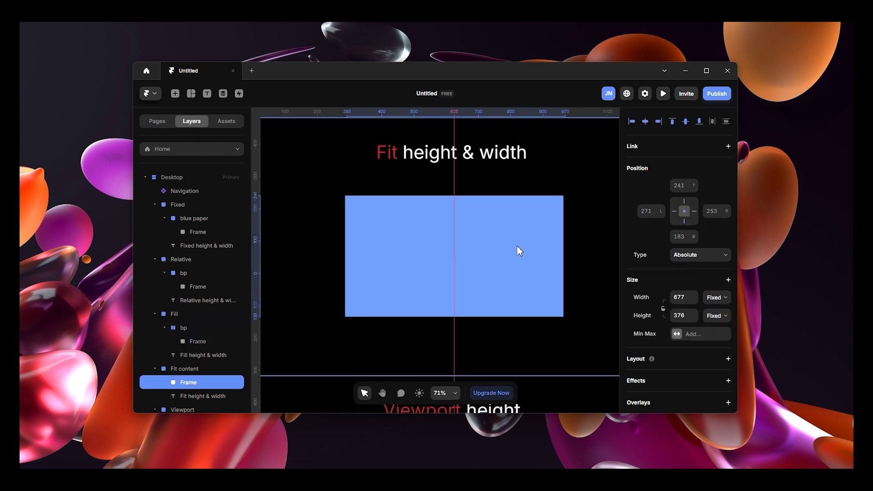
Step: Rename the Fit content section's new frame as bp and draw a nested frame about 294 by 192 inside it
double_click(204, 383)
text(bp)
key(Return)
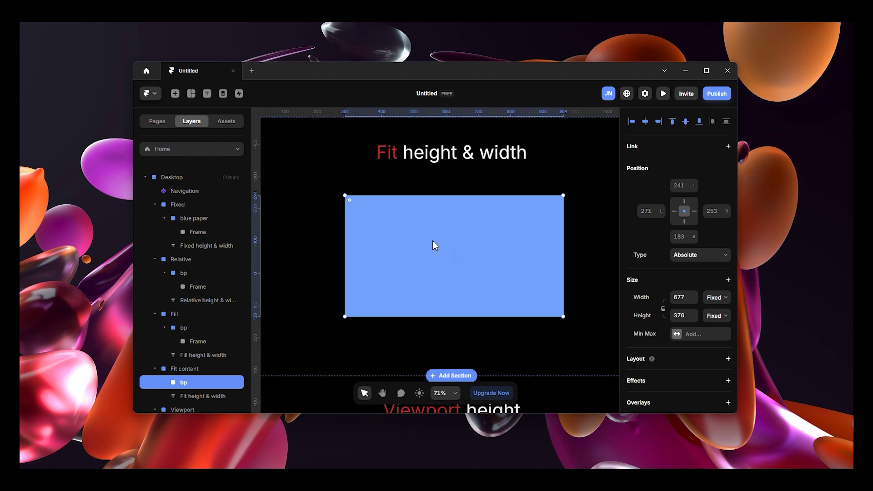
key(f)
drag(406, 223, 501, 285)
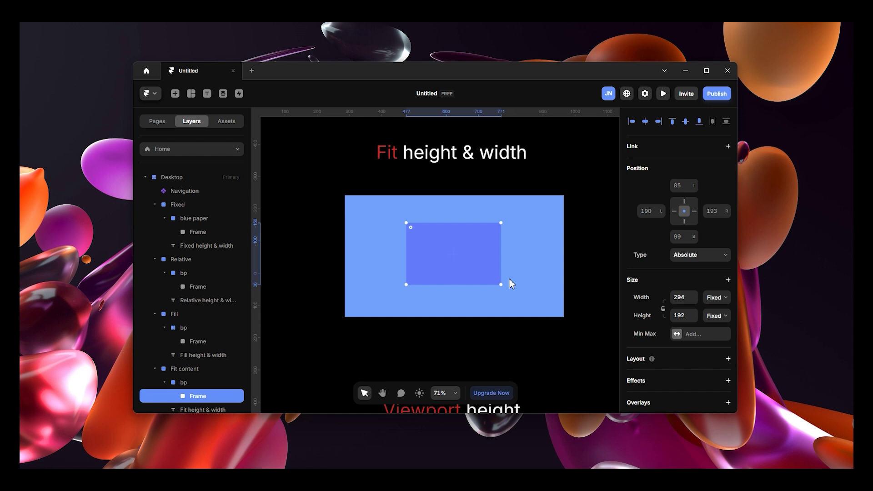
Step: Examine which width and height sizing options are available for the empty nested frame in the Fit content section
scroll(690, 303, down, 1)
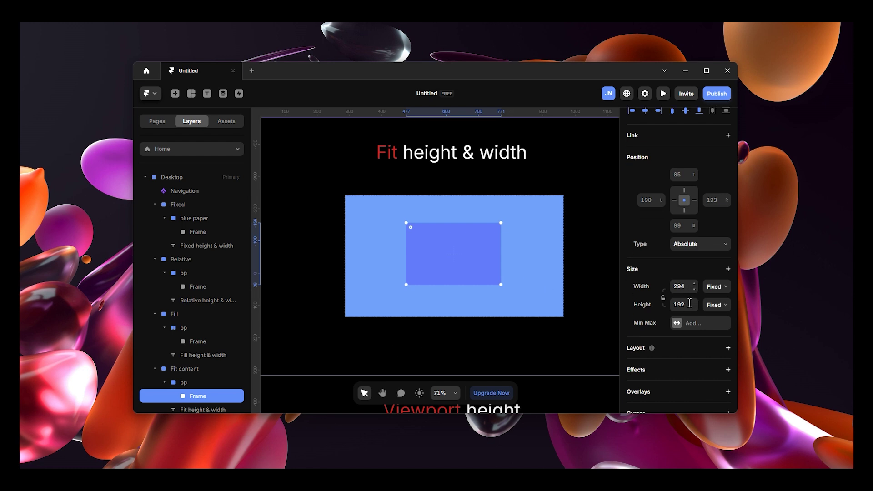
scroll(690, 303, down, 3)
click(718, 253)
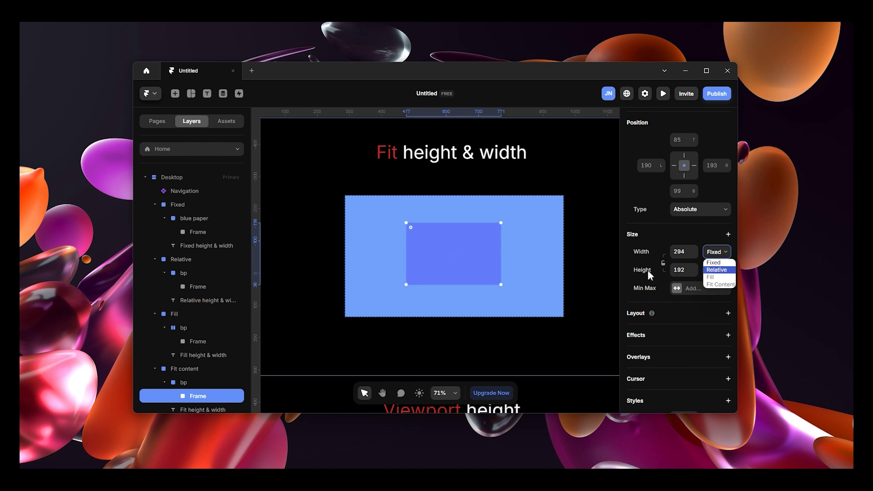
click(696, 273)
click(718, 270)
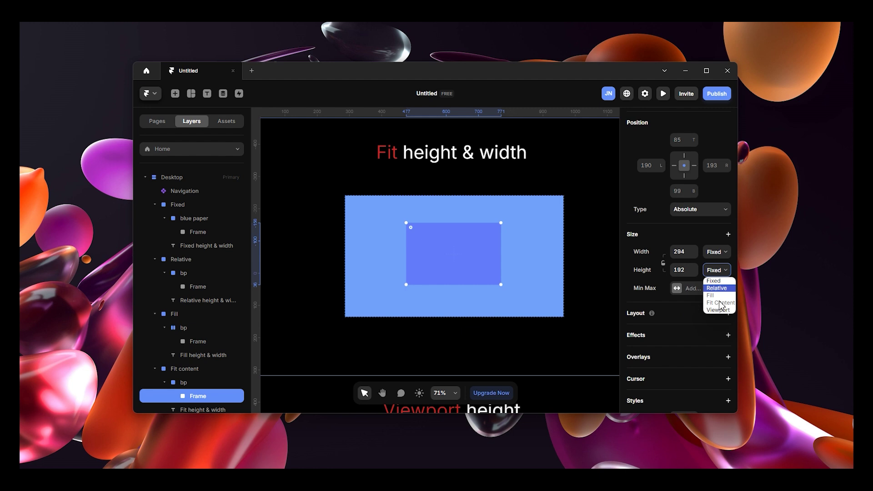
click(540, 250)
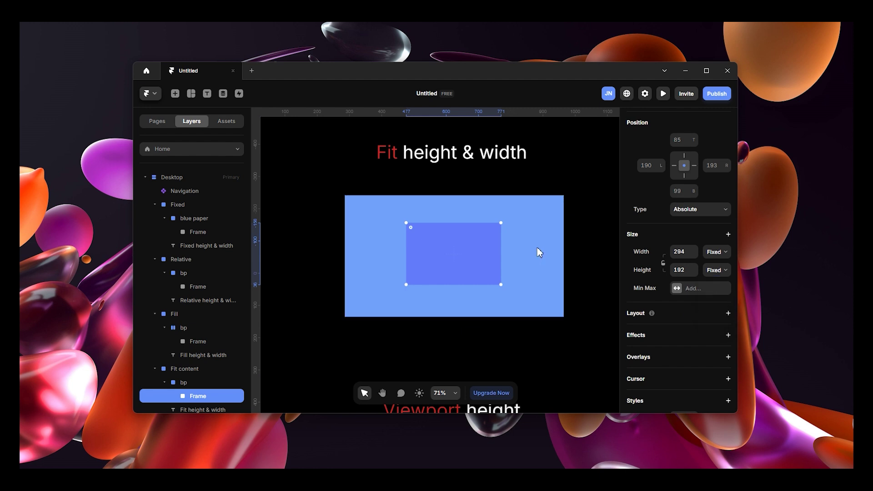
click(539, 250)
Step: Draw a square frame about 114 by 114 inside the nested frame and move it near the centre
click(458, 256)
scroll(456, 260, up, 3)
scroll(462, 260, up, 8)
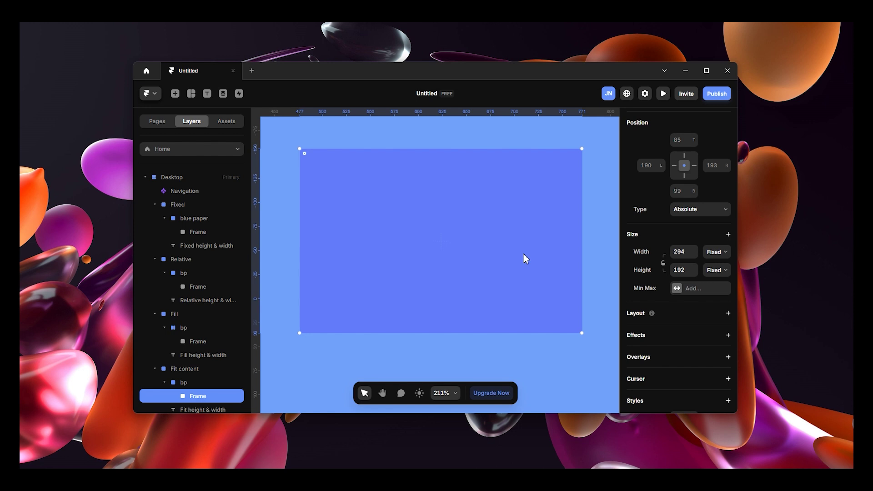
key(f)
drag(398, 198, 508, 307)
drag(479, 258, 462, 237)
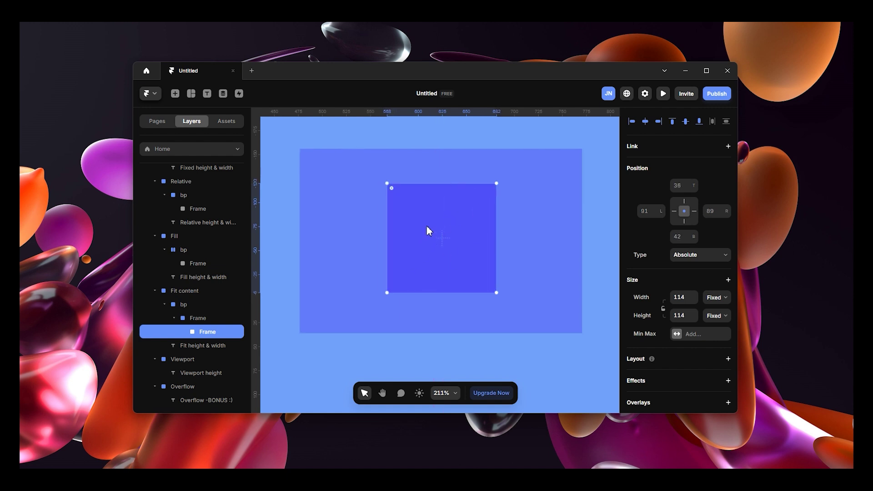
Step: Try setting the width and height sizing of the square's parent frame to Fit Content
click(196, 318)
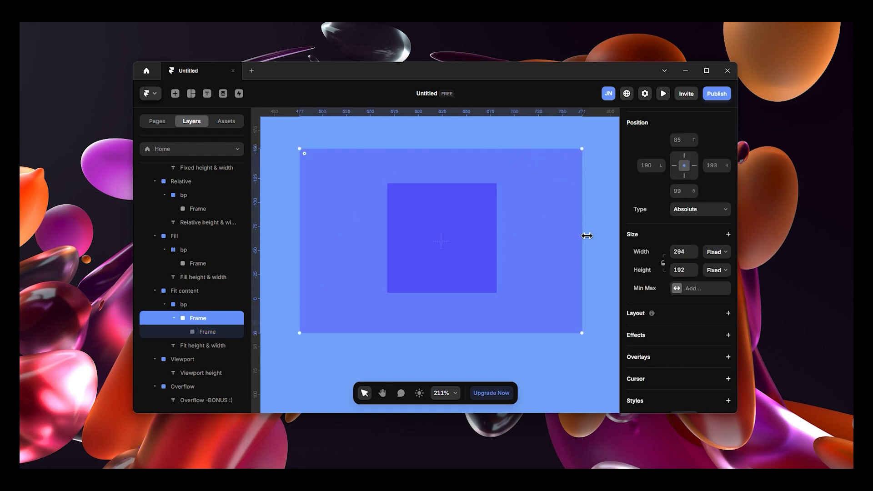
click(716, 255)
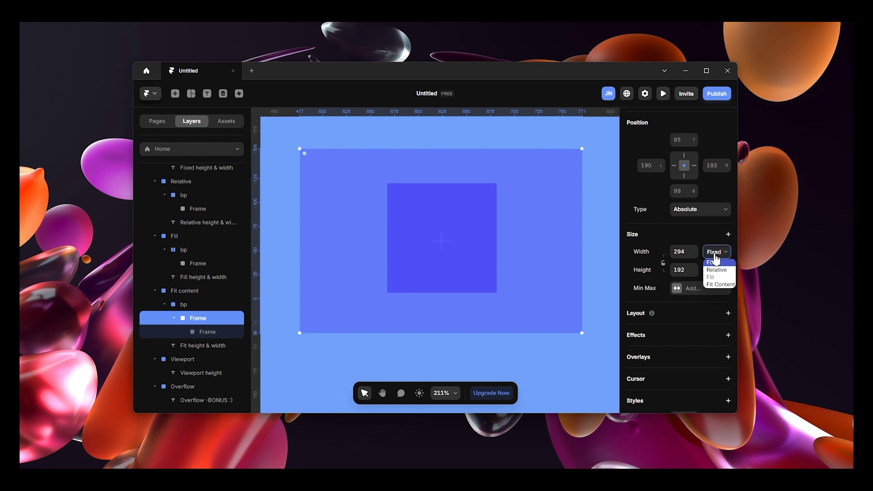
click(728, 285)
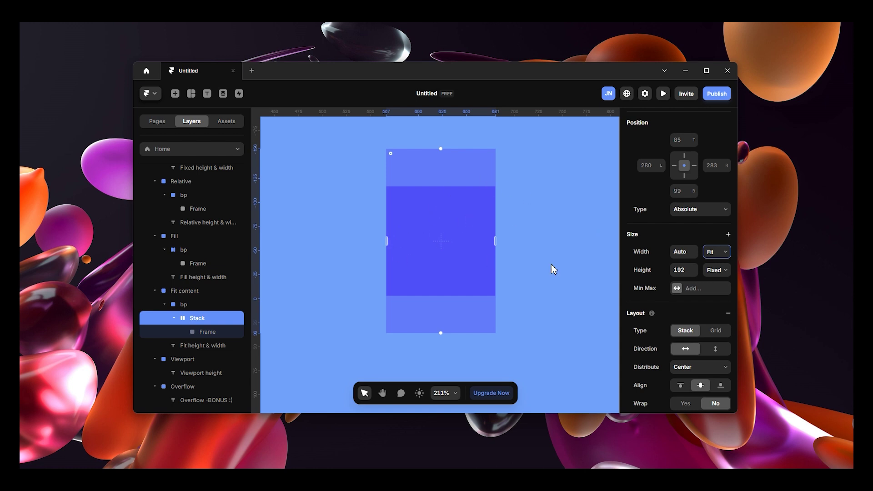
click(210, 335)
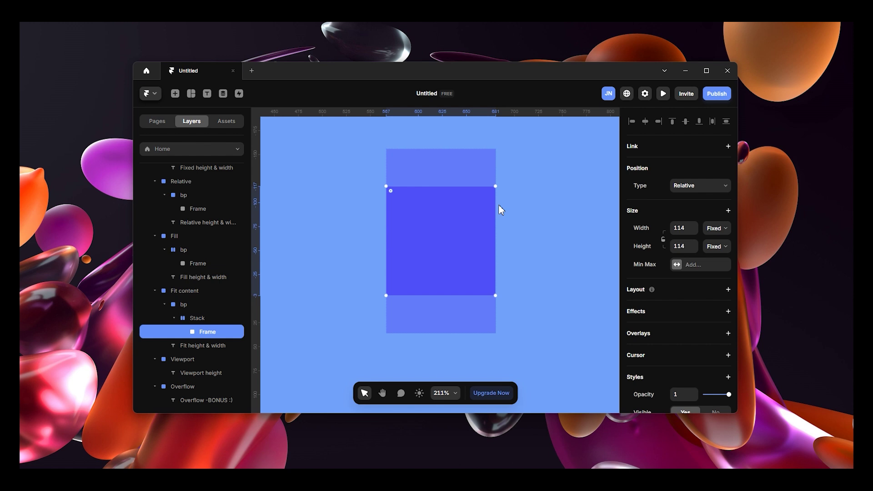
click(223, 319)
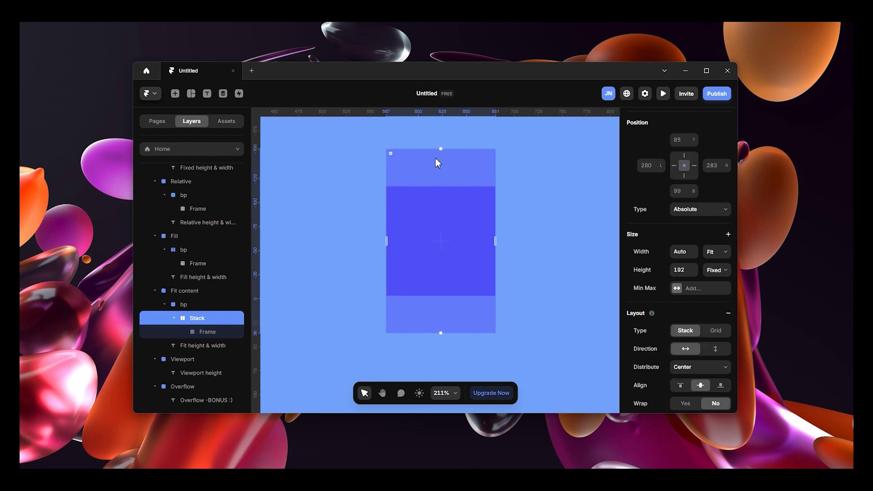
click(725, 272)
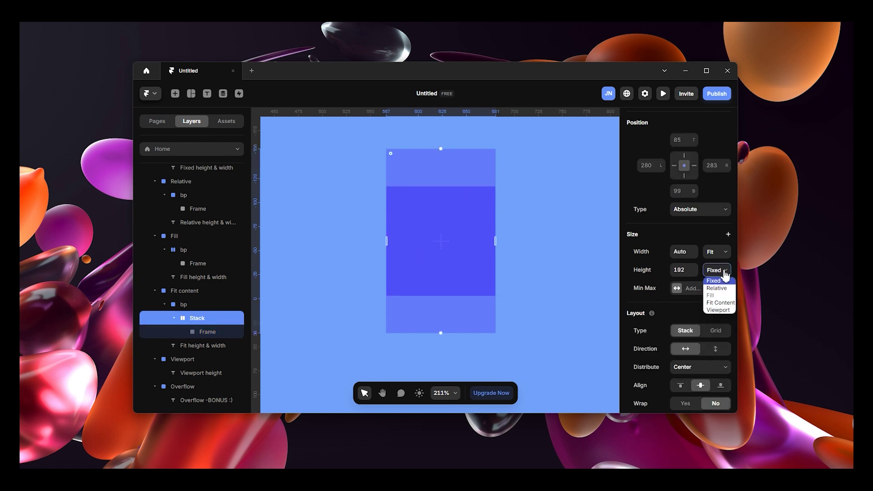
click(719, 303)
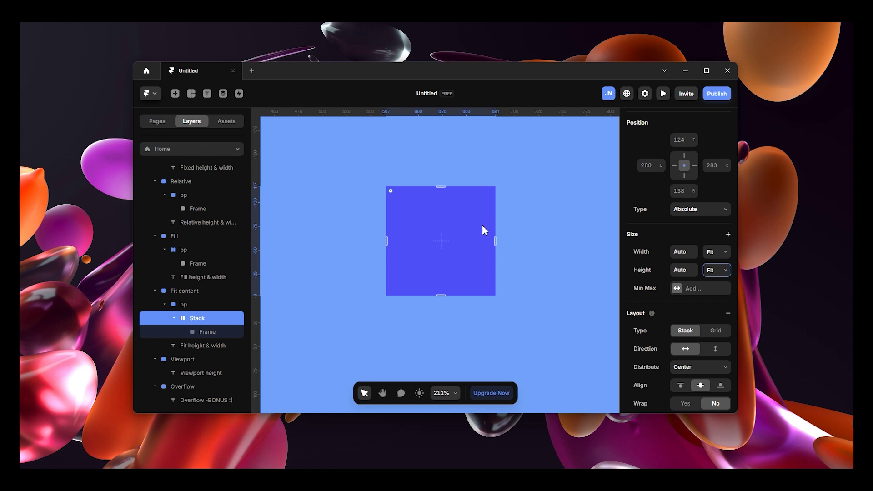
Step: Undo the Fit Content width and height sizing on the square's parent frame
scroll(481, 224, down, 2)
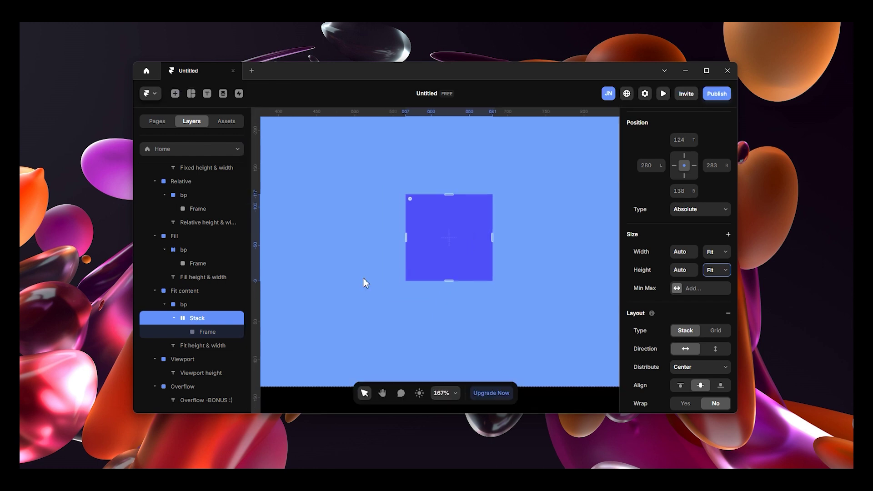
click(209, 334)
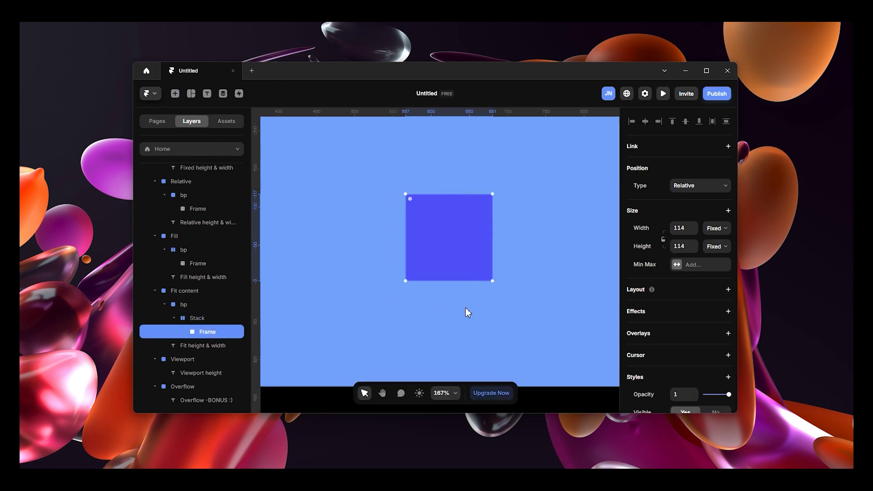
key(ctrl+z)
key(ctrl+z)
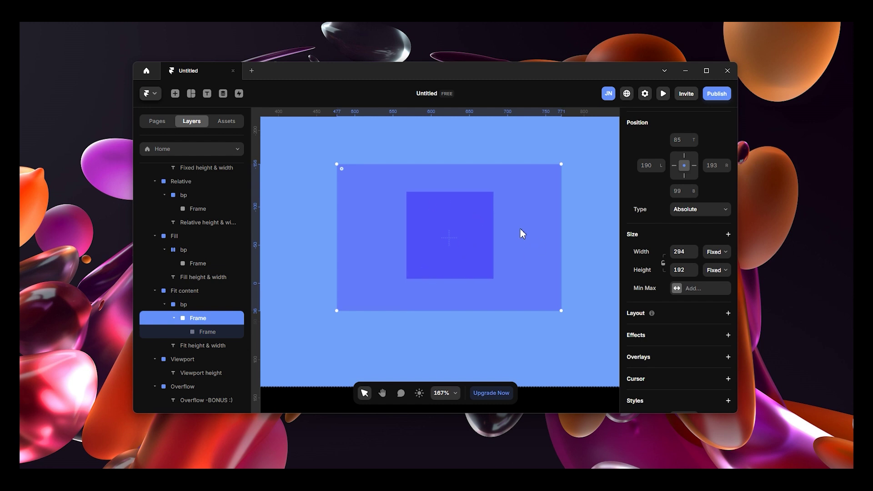
Step: Move the inner square to about 25 from its parent frame's left edge, vertically centred
click(468, 220)
drag(452, 231, 409, 221)
click(517, 221)
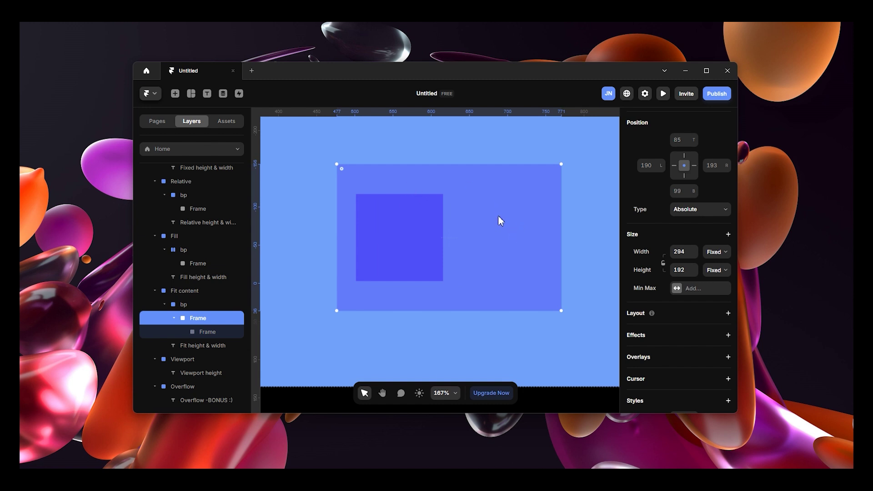
Step: Add the text "hey" to the right of the square in the same parent frame and align it vertically with the square
click(208, 93)
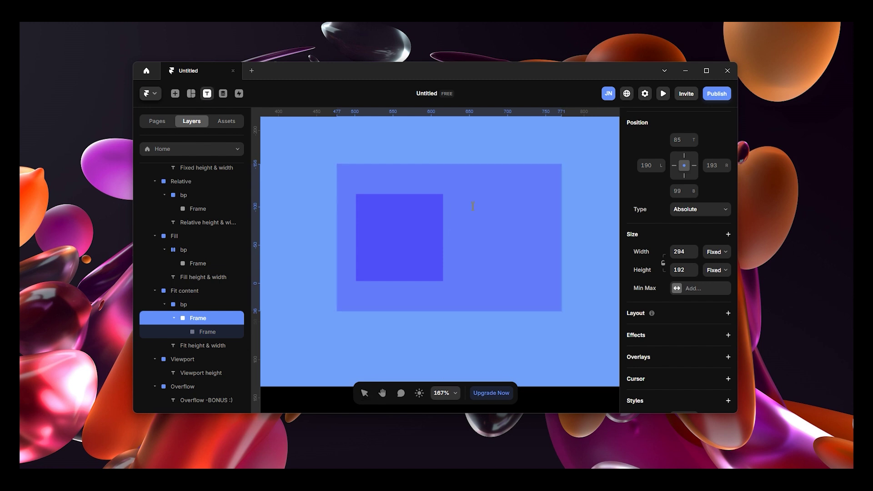
click(472, 231)
text(hey)
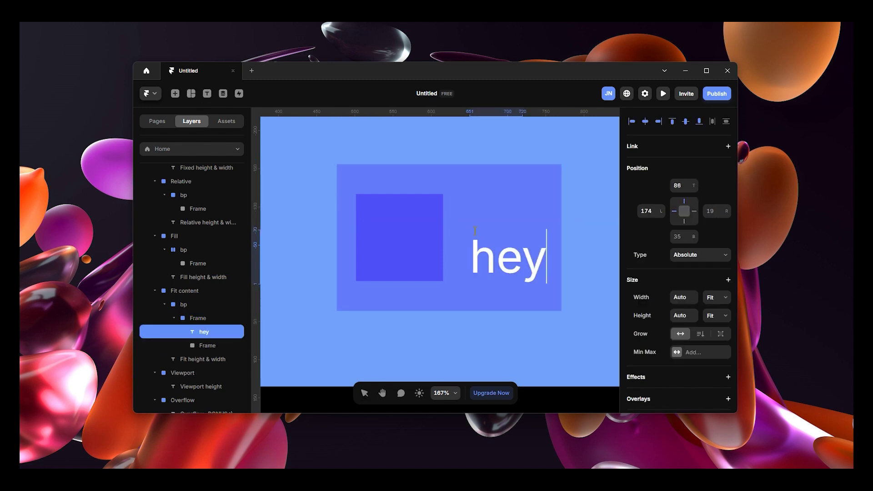
key(Escape)
drag(503, 248, 500, 230)
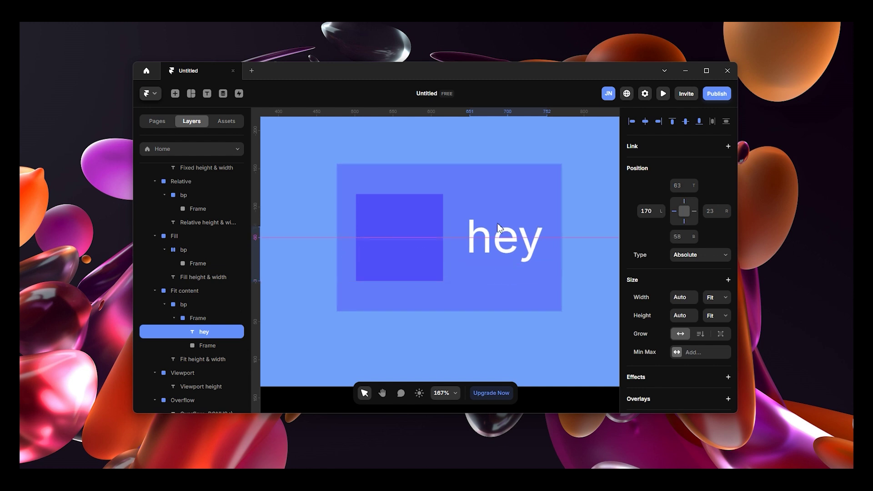
click(413, 213)
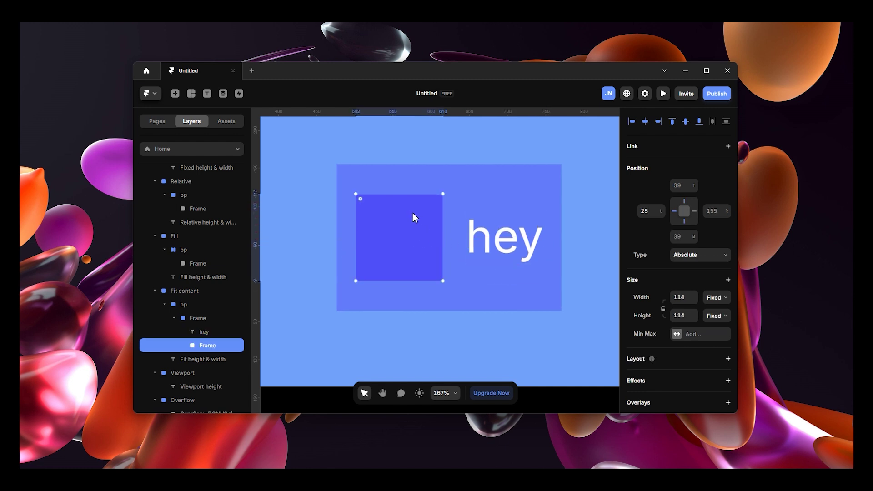
click(533, 242)
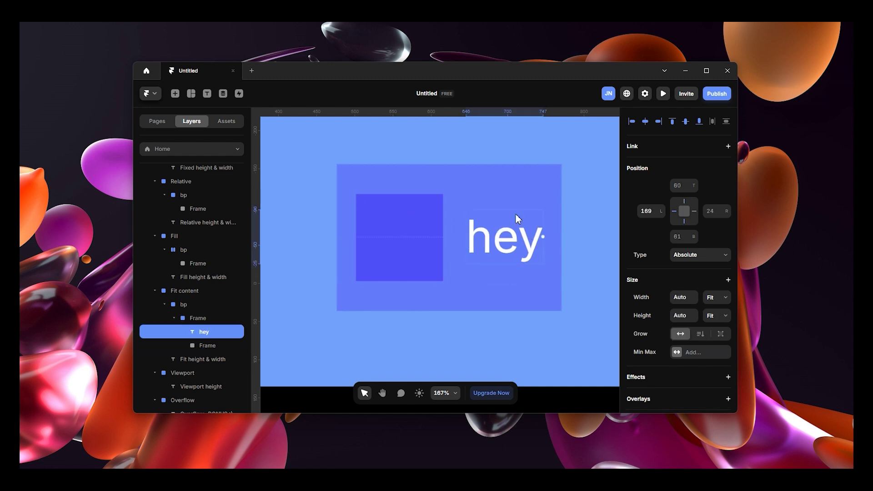
Step: Set the height and width sizing of the frame holding the square and the "hey" text to Fit Content
click(198, 318)
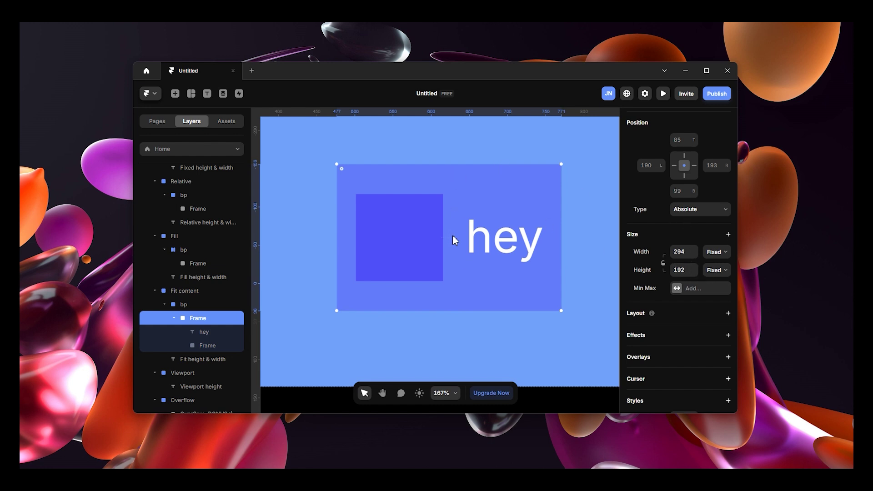
click(717, 273)
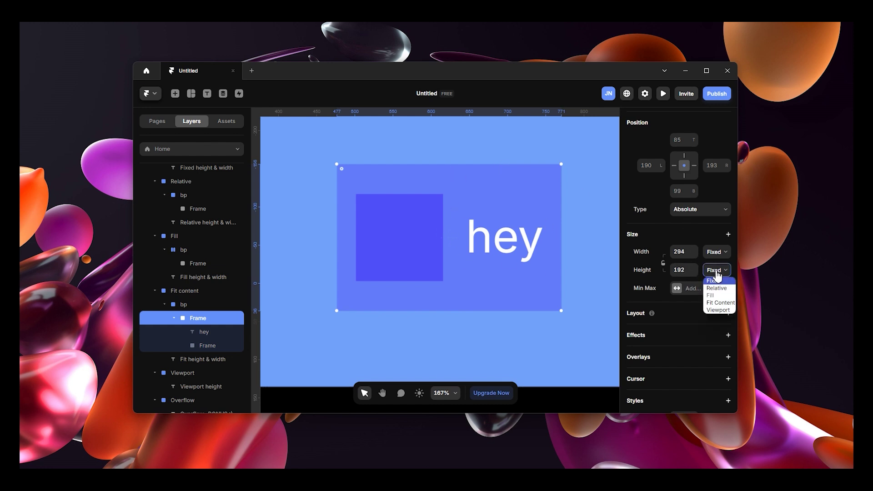
click(715, 303)
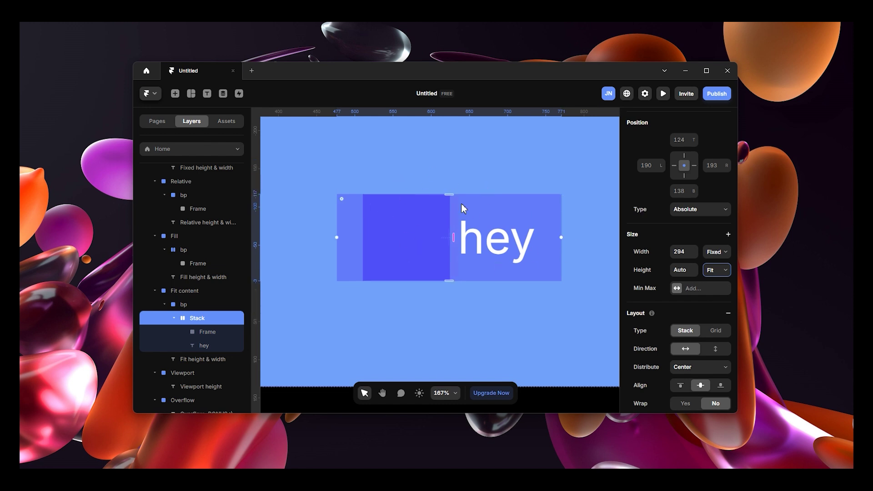
click(717, 252)
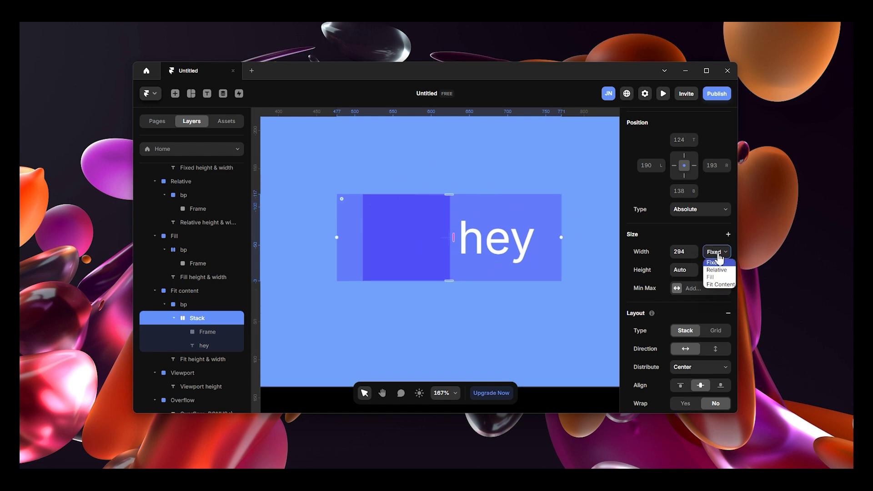
click(721, 285)
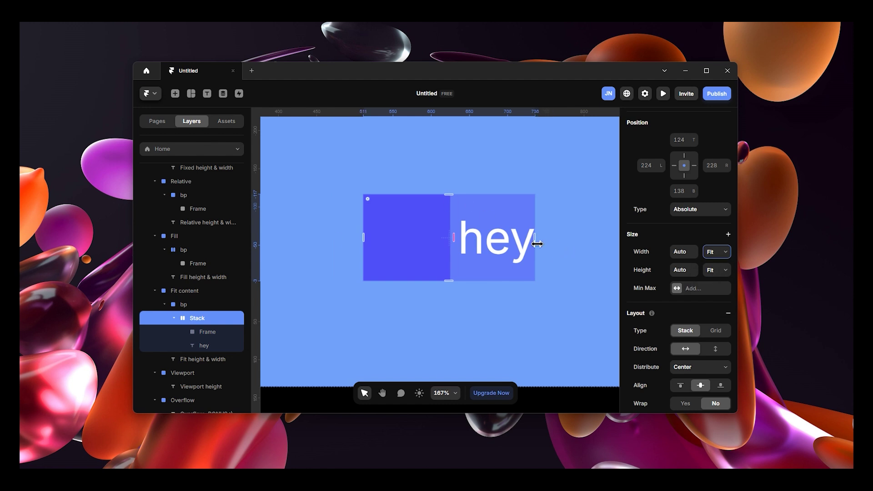
scroll(476, 236, down, 5)
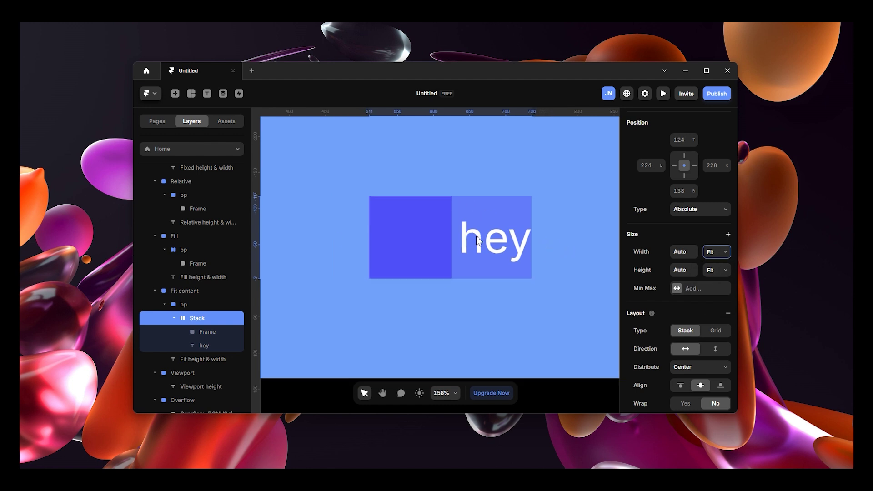
Step: Examine the height sizing options of the Viewport section, keeping Viewport as its height type
scroll(481, 242, down, 2)
scroll(480, 239, up, 5)
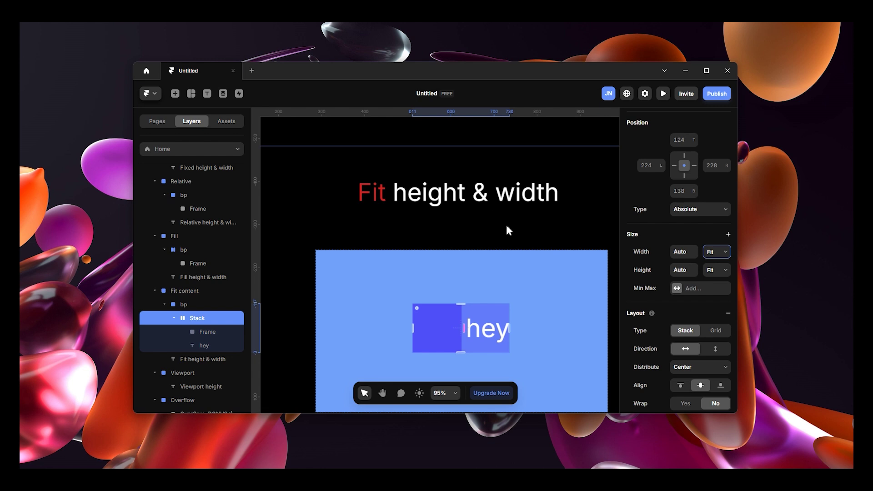
scroll(508, 228, down, 10)
scroll(512, 228, down, 2)
scroll(512, 228, down, 2)
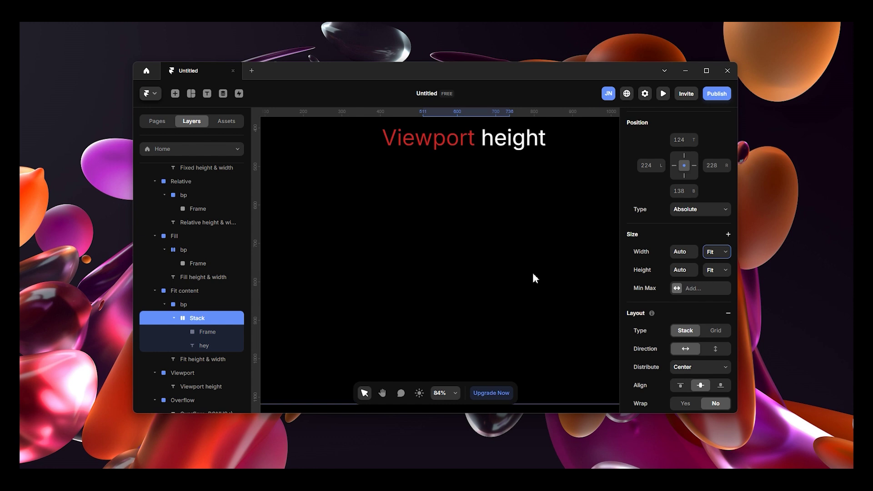
click(560, 197)
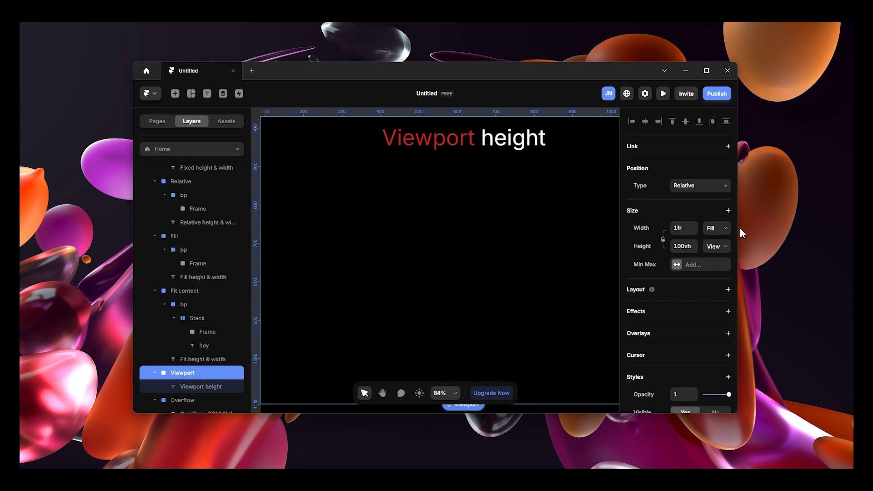
click(722, 248)
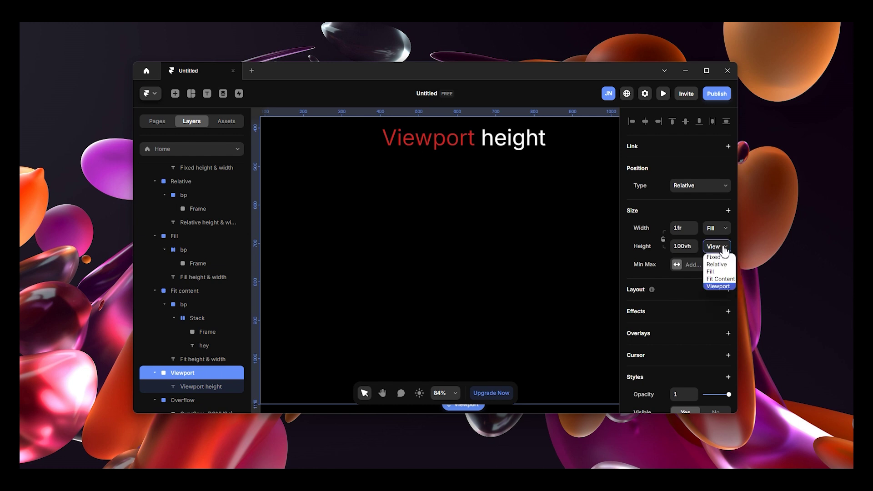
click(719, 288)
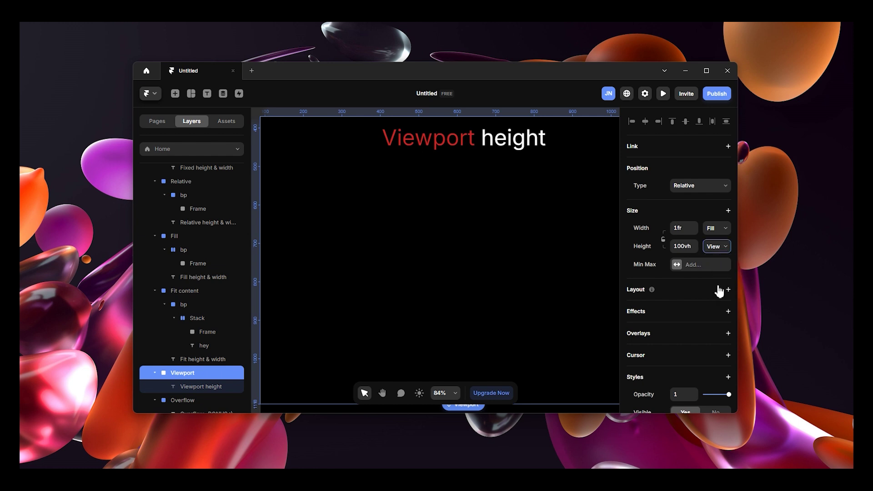
click(714, 247)
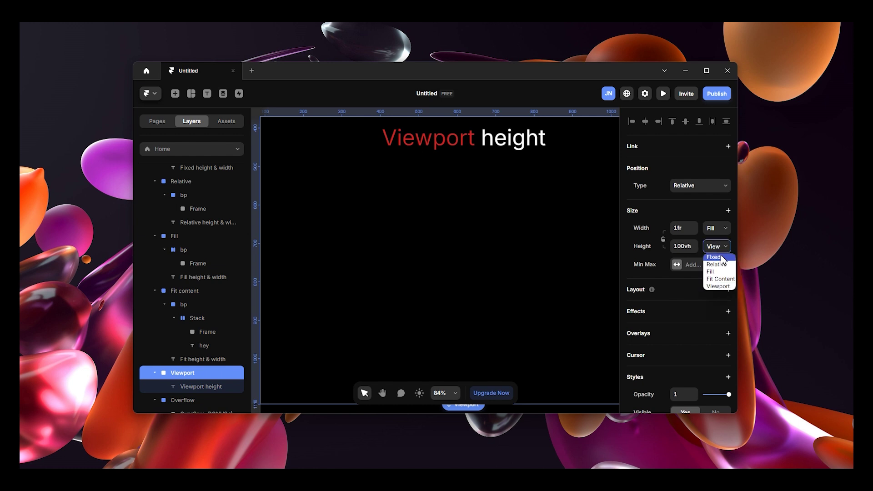
click(728, 286)
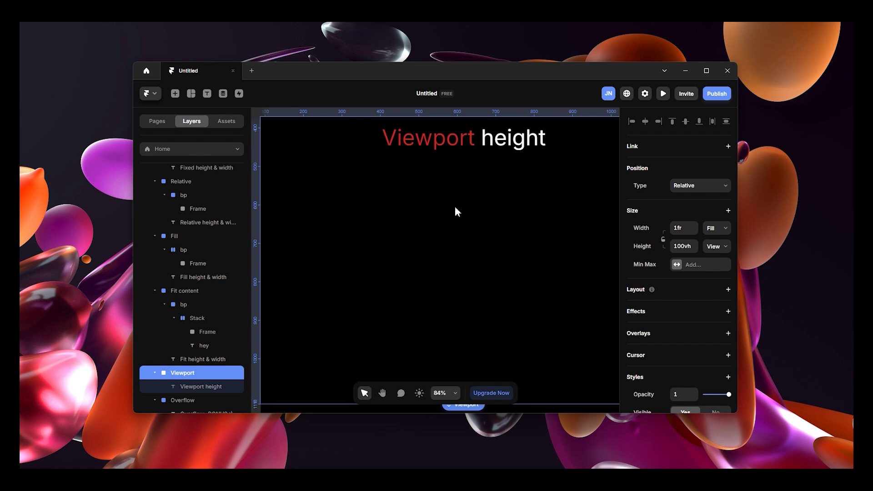
Step: Draw a frame about 698 wide and 422 high under the "Viewport height" title and rename it bp
key(f)
drag(365, 182, 584, 345)
drag(364, 252, 325, 251)
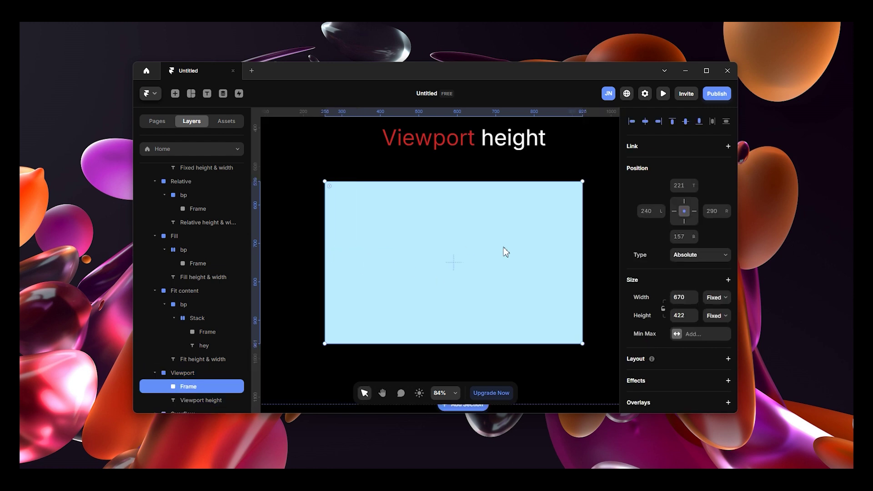
drag(583, 259, 594, 259)
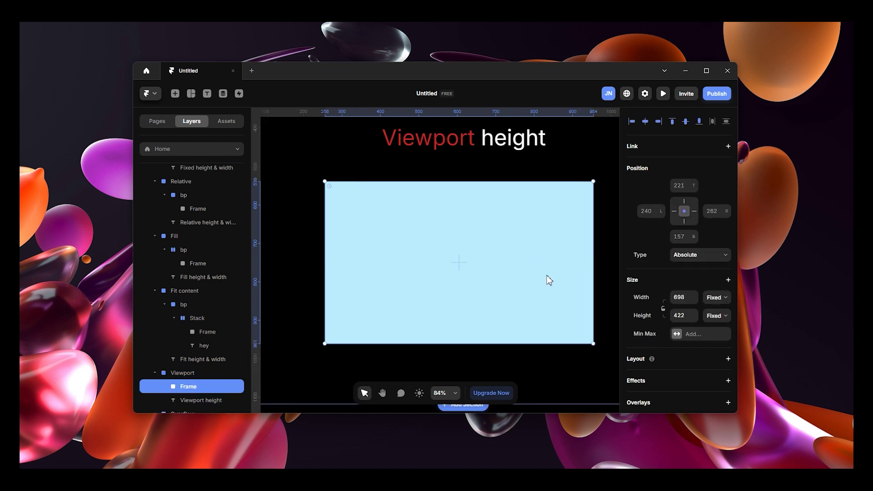
double_click(206, 387)
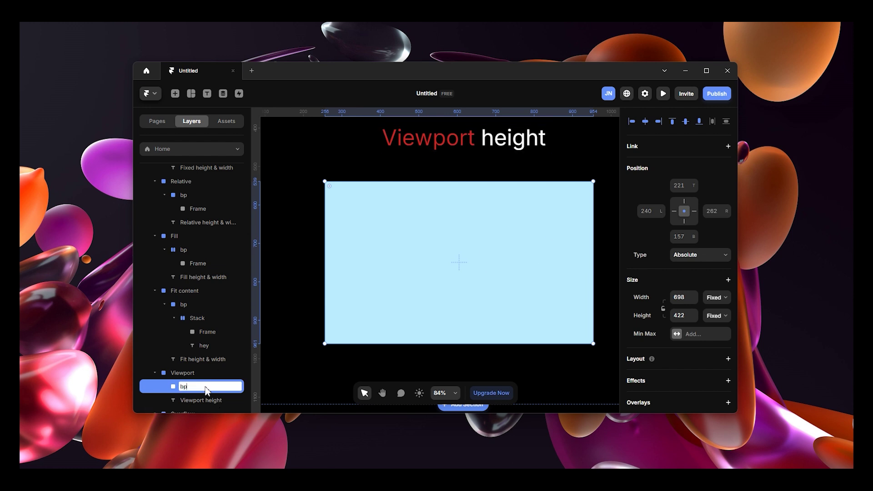
text(bp)
key(Return)
click(464, 269)
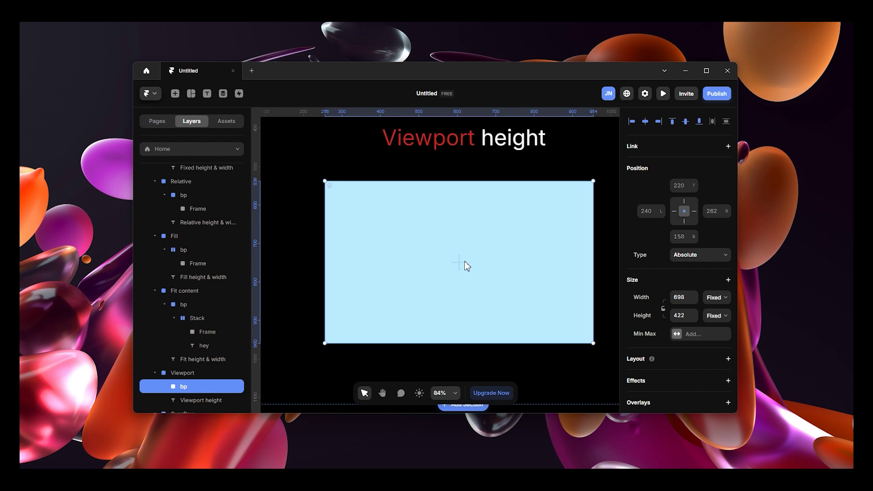
Step: Draw a frame about 326 wide inside the Viewport section's bp frame and set its height sizing to Viewport
key(f)
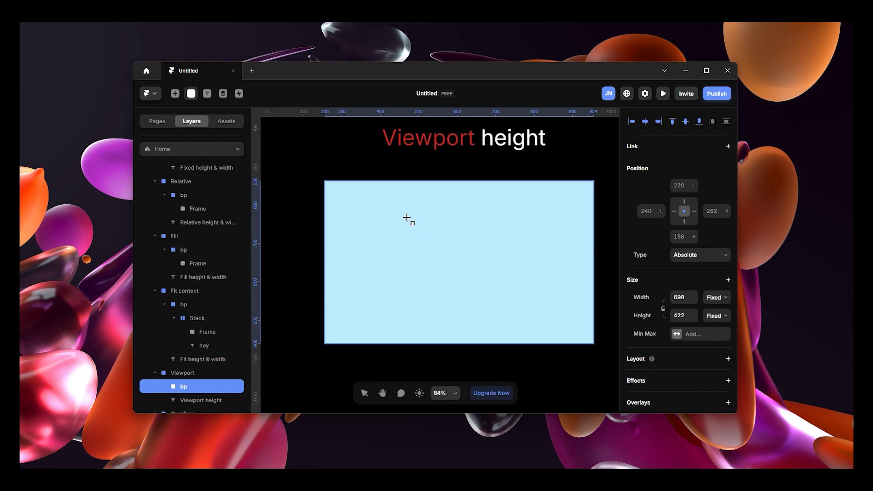
mouse_move(407, 218)
mouse_down()
mouse_move(559, 316)
mouse_move(530, 315)
mouse_up()
mouse_move(504, 260)
mouse_down()
mouse_move(495, 249)
mouse_move(503, 257)
mouse_up()
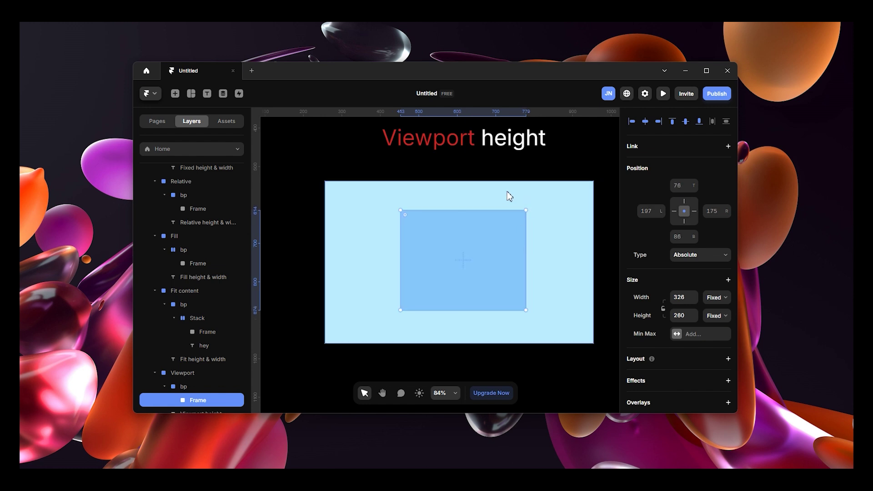
click(726, 318)
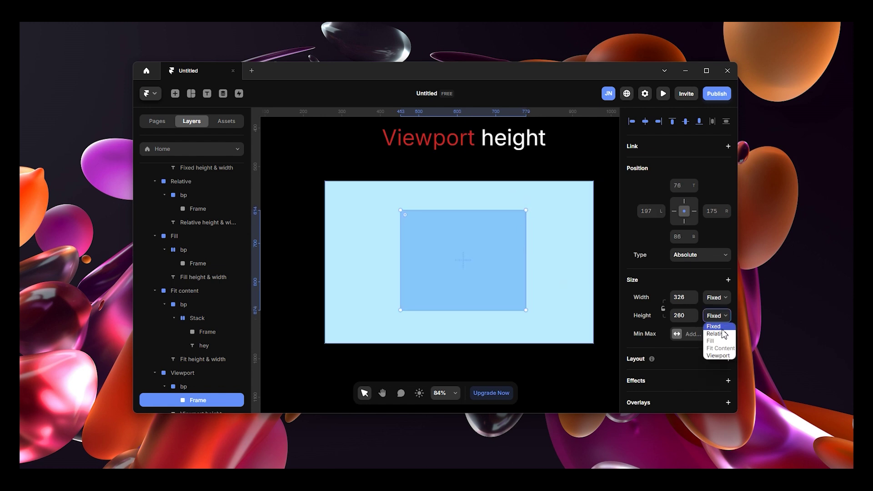
click(719, 356)
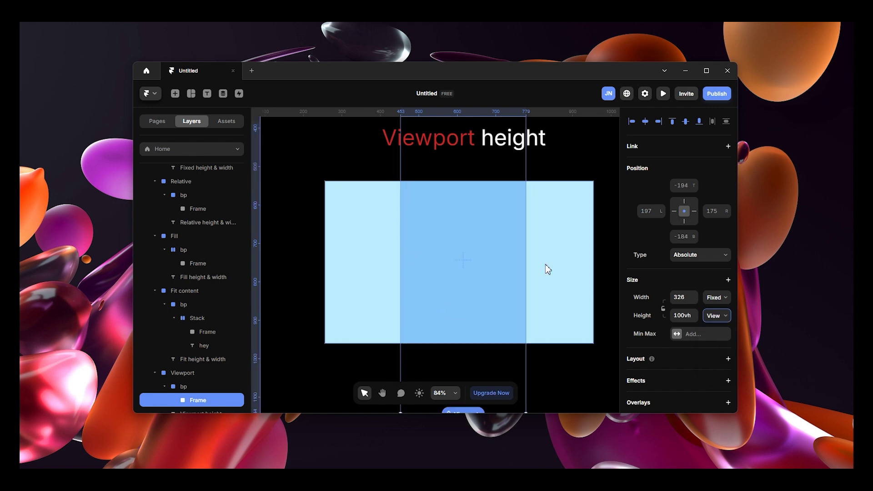
Step: Set the overflow of the Viewport section's bp frame to Visible
scroll(524, 261, down, 4)
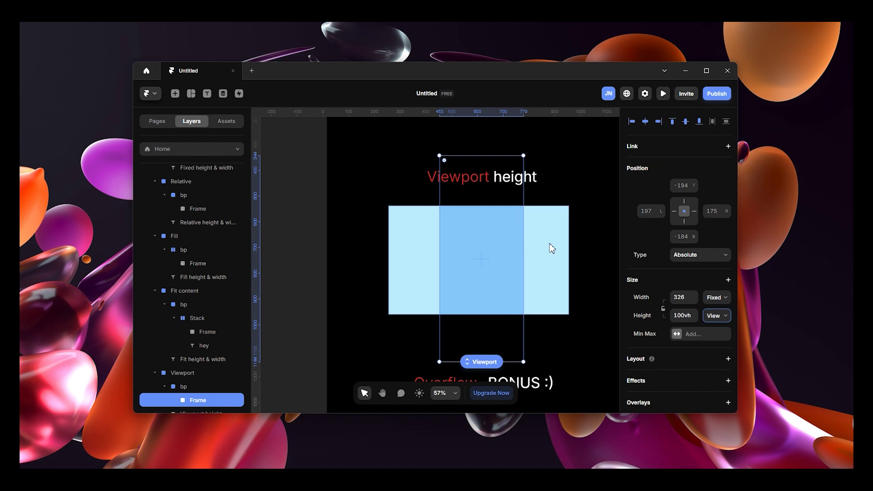
click(196, 385)
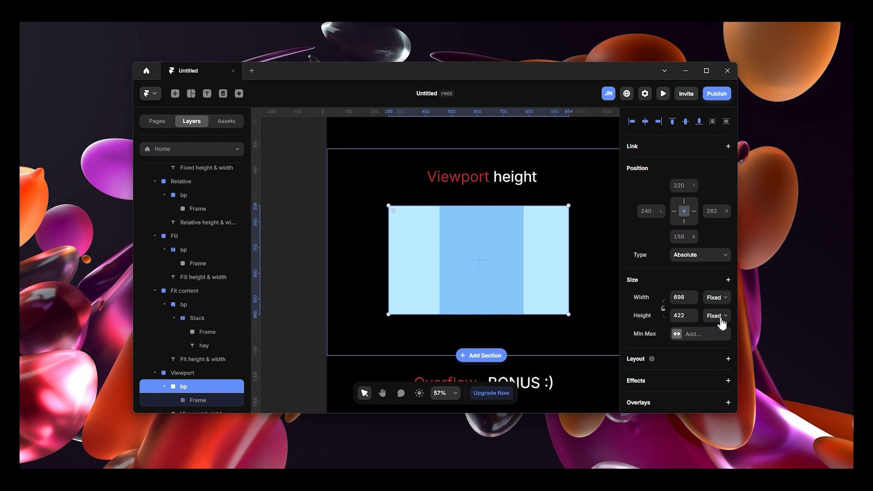
scroll(722, 332, down, 1)
scroll(725, 347, down, 3)
click(715, 335)
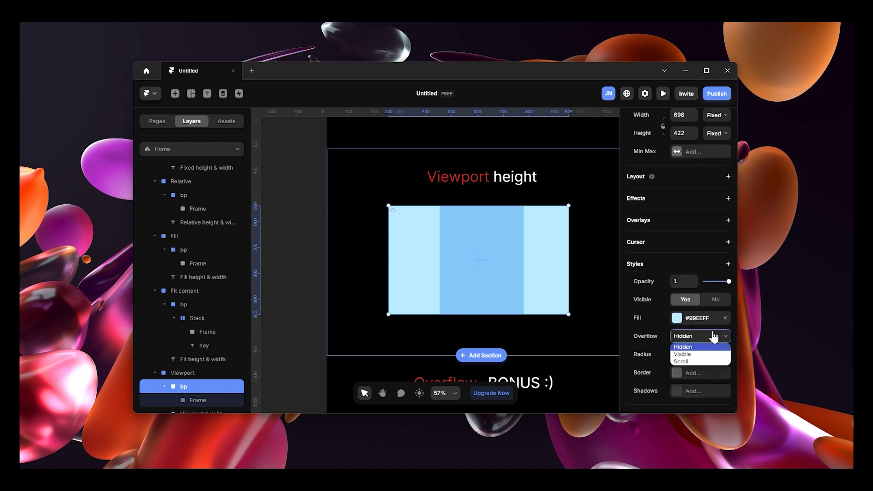
click(703, 355)
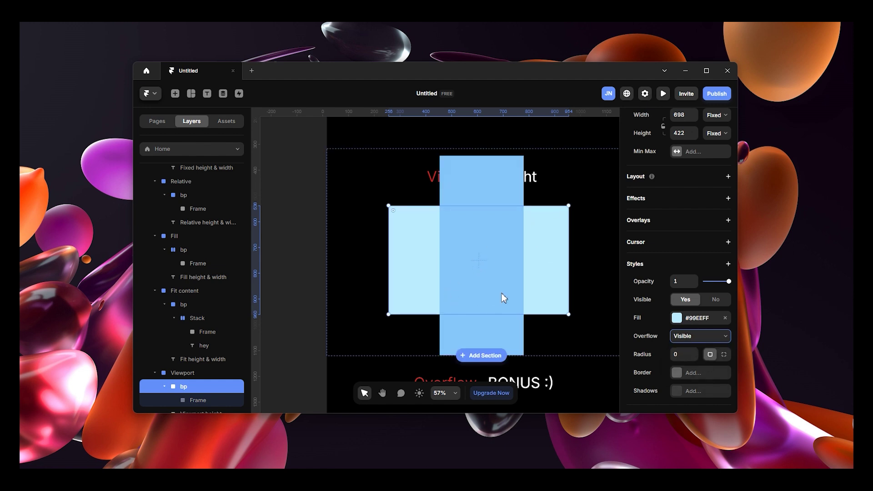
Step: Preview the page in full screen and in the framed preview, examine the viewport-height frame, and return to the canvas
click(663, 94)
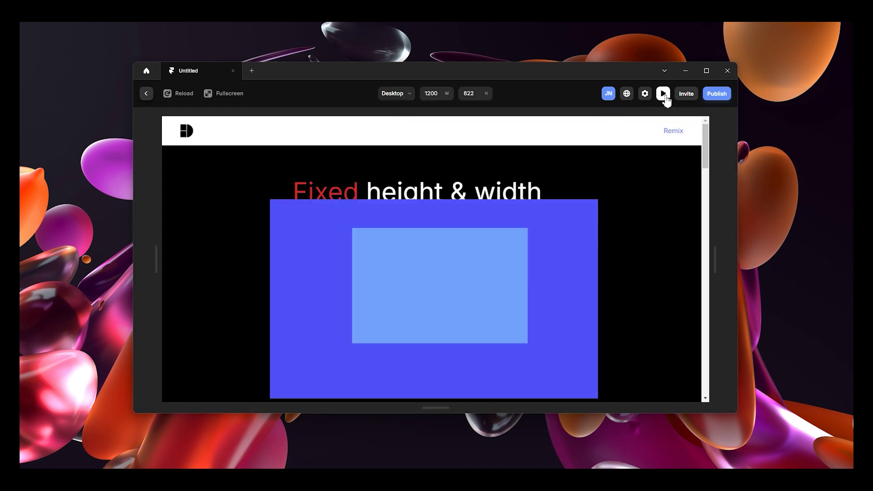
click(215, 94)
scroll(612, 252, down, 15)
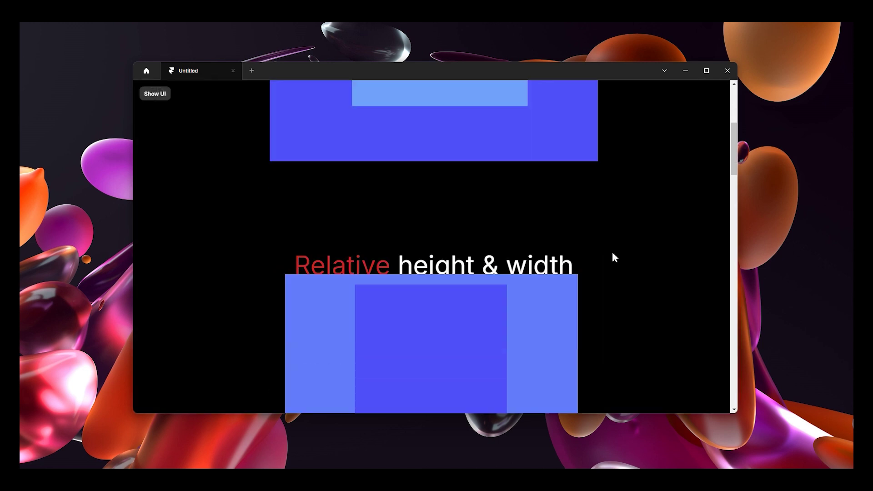
scroll(610, 220, down, 5)
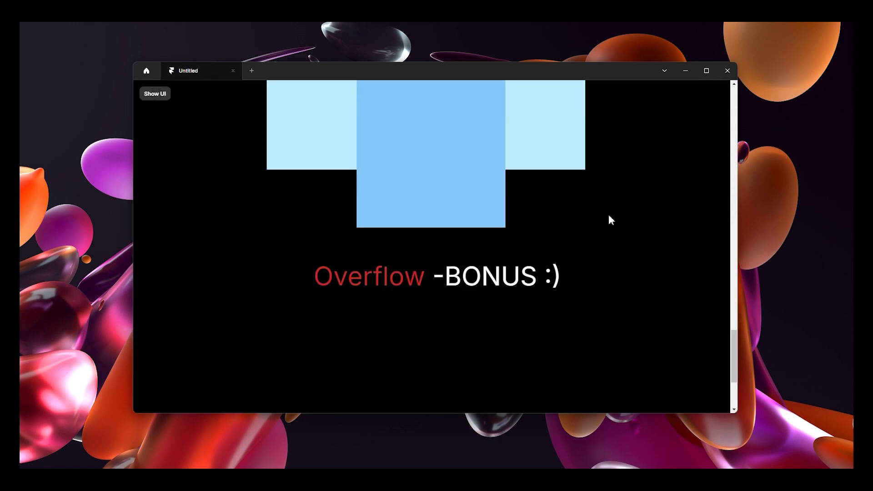
scroll(611, 220, up, 5)
scroll(611, 220, down, 1)
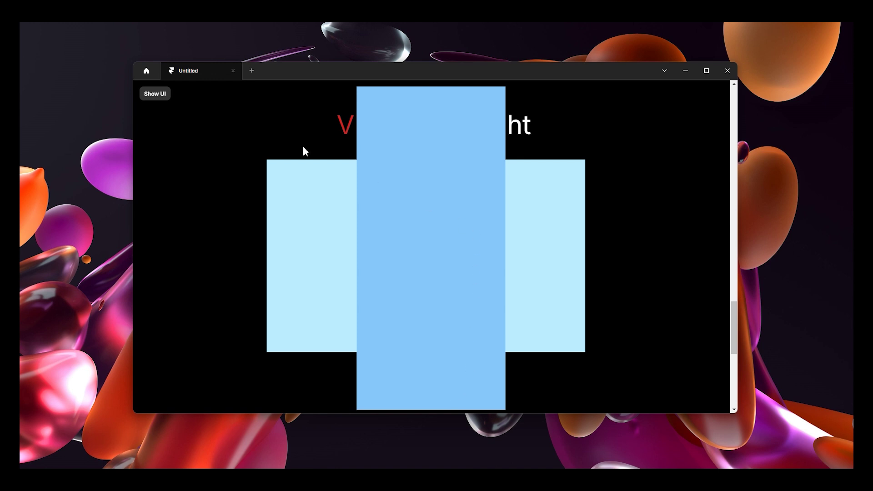
click(164, 97)
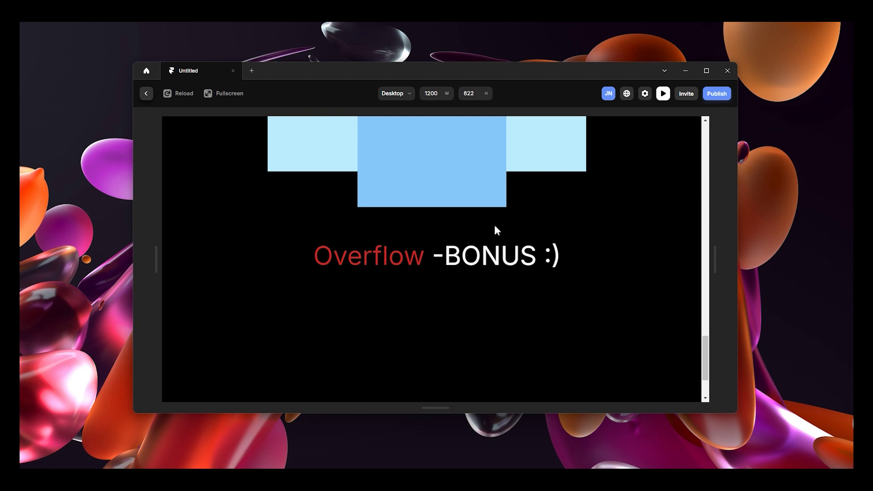
scroll(496, 228, up, 3)
scroll(531, 248, up, 2)
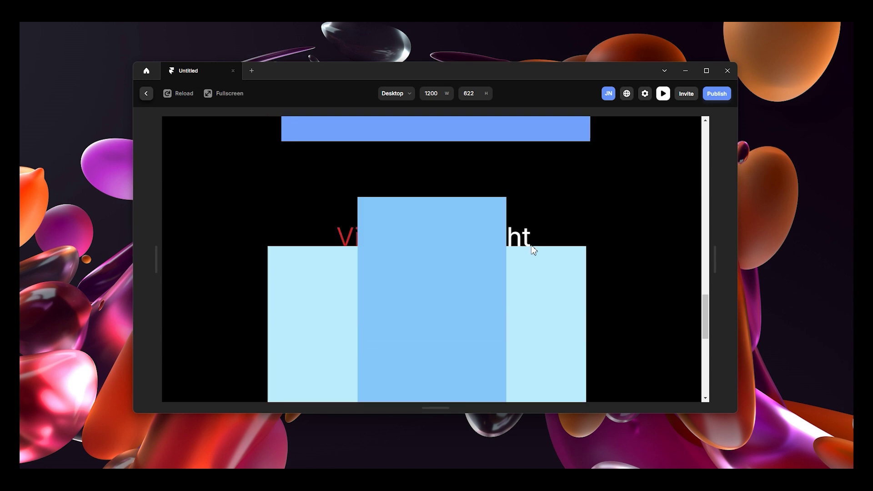
click(146, 93)
Step: Paste a copy of the bp frame with its nested frame into the Overflow section
scroll(503, 232, down, 5)
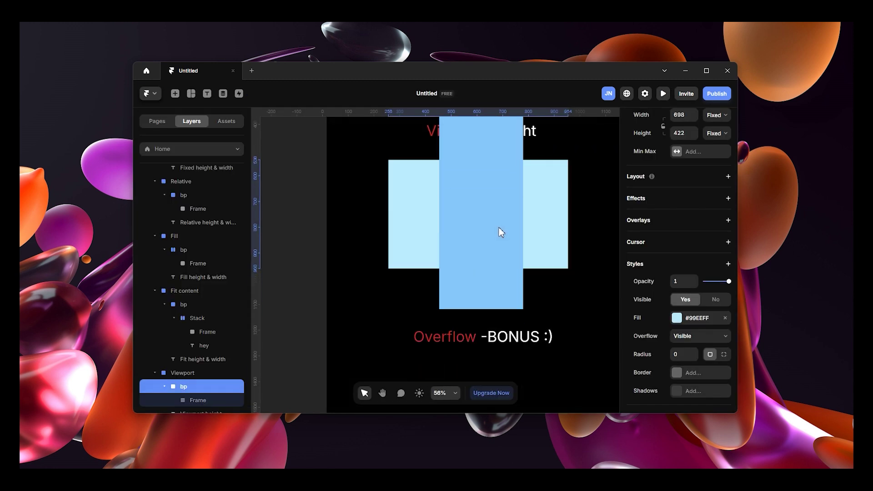
key(space)
drag(320, 194, 284, 201)
scroll(514, 263, up, 3)
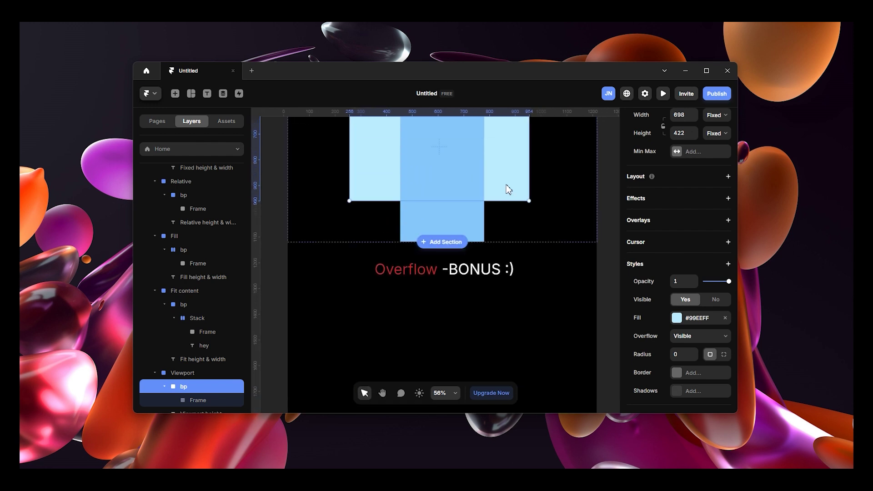
click(448, 351)
key(ctrl+v)
scroll(455, 295, down, 2)
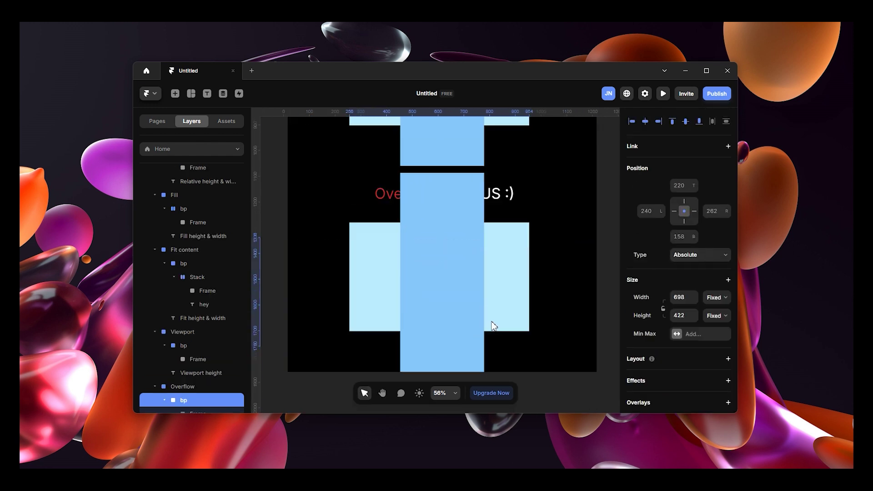
Step: Examine the style settings and overflow options of the bp frame in the Overflow section
scroll(473, 296, up, 3)
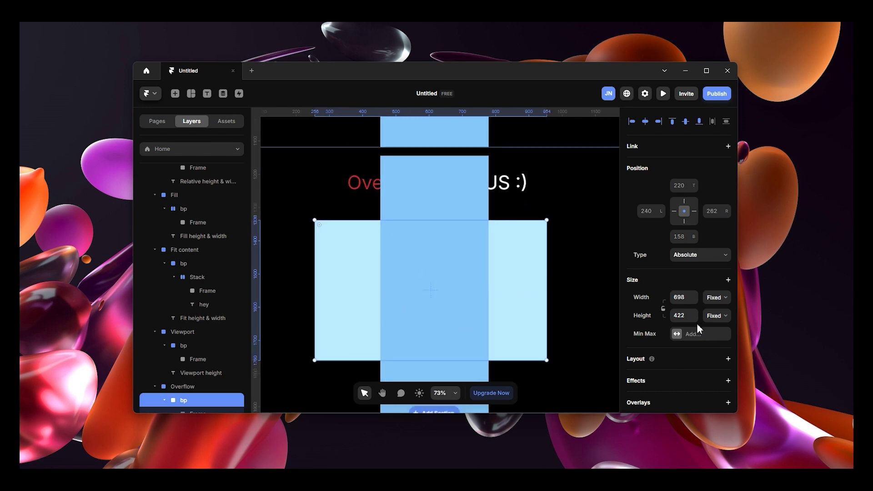
scroll(698, 328, down, 5)
scroll(193, 378, down, 1)
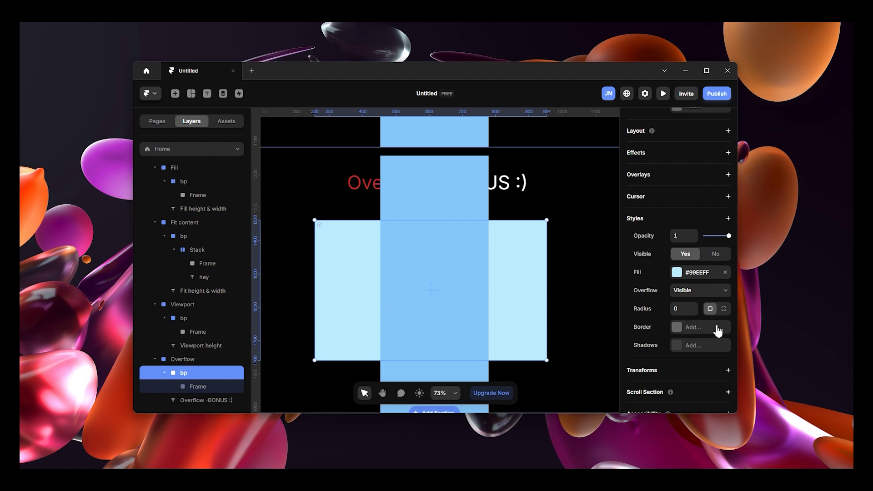
scroll(717, 327, down, 1)
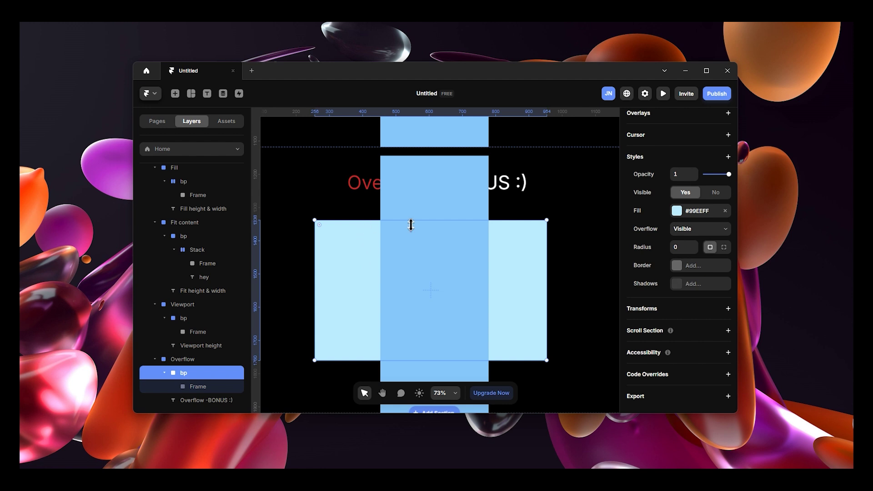
scroll(708, 209, up, 5)
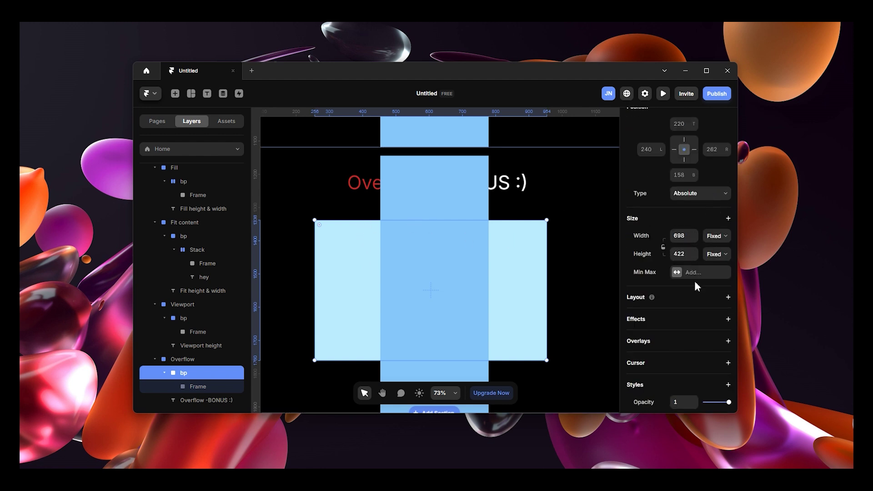
scroll(698, 286, down, 5)
click(708, 276)
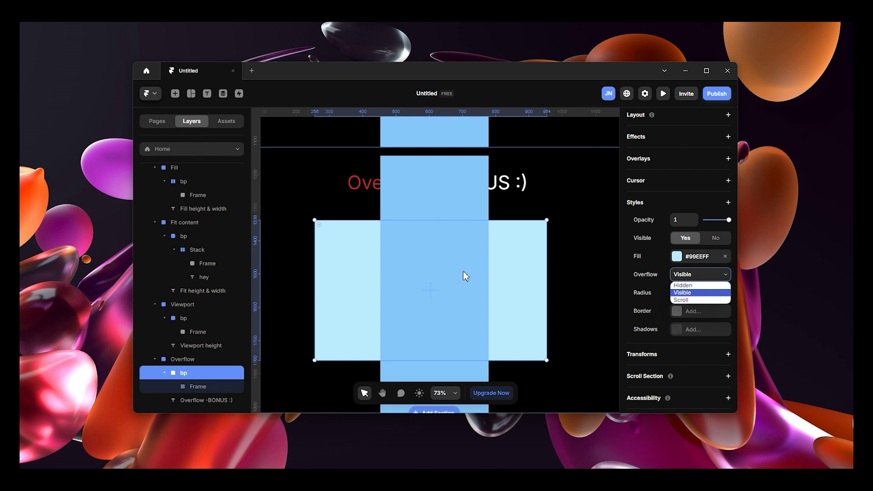
Step: Change the height sizing of the frame nested in the Overflow section's bp to Fixed
click(211, 387)
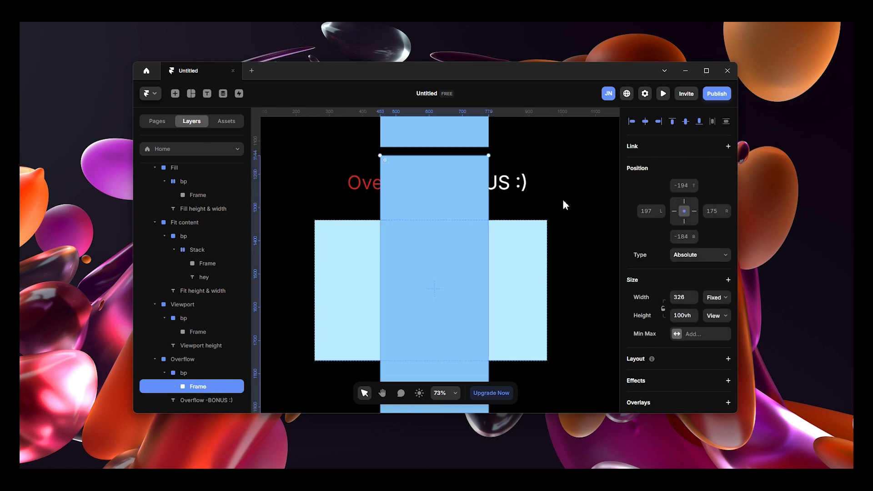
click(717, 316)
click(716, 327)
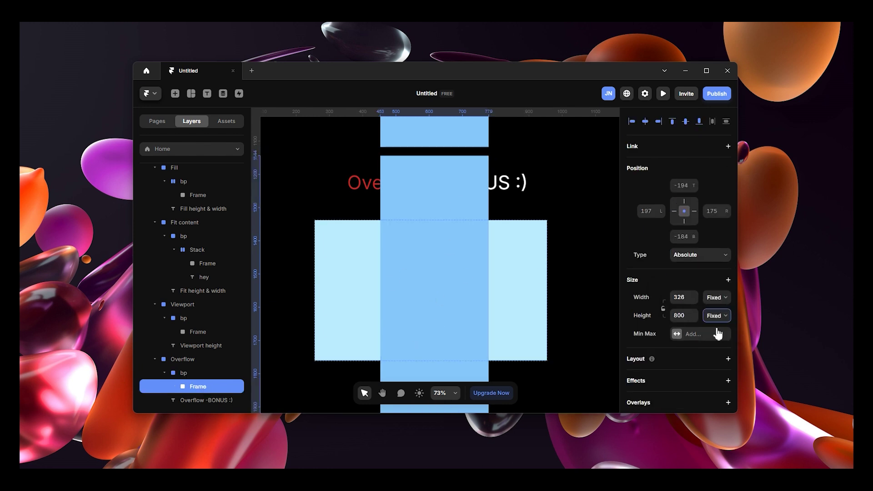
Step: Shrink the frame nested in the Overflow section's bp to about 188 high so it fits inside, and select the parent bp
drag(471, 162, 460, 287)
scroll(462, 305, down, 2)
drag(437, 359, 456, 260)
drag(454, 222, 456, 197)
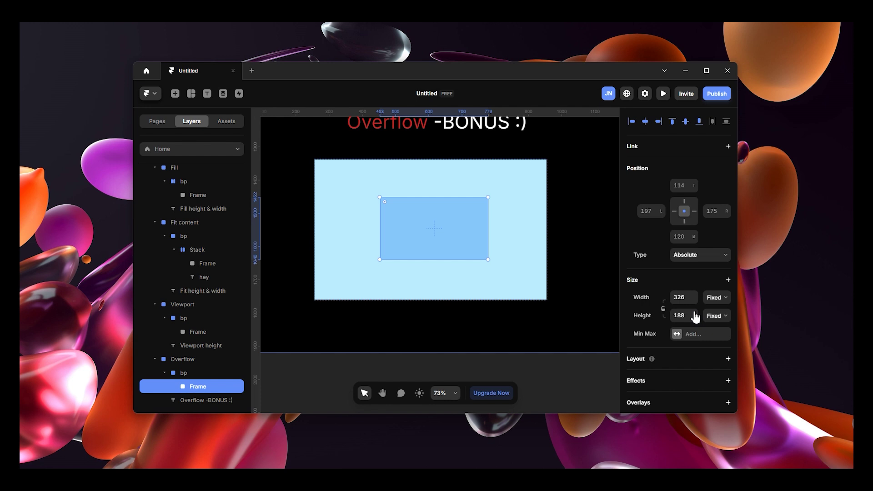
click(207, 373)
scroll(684, 254, up, 5)
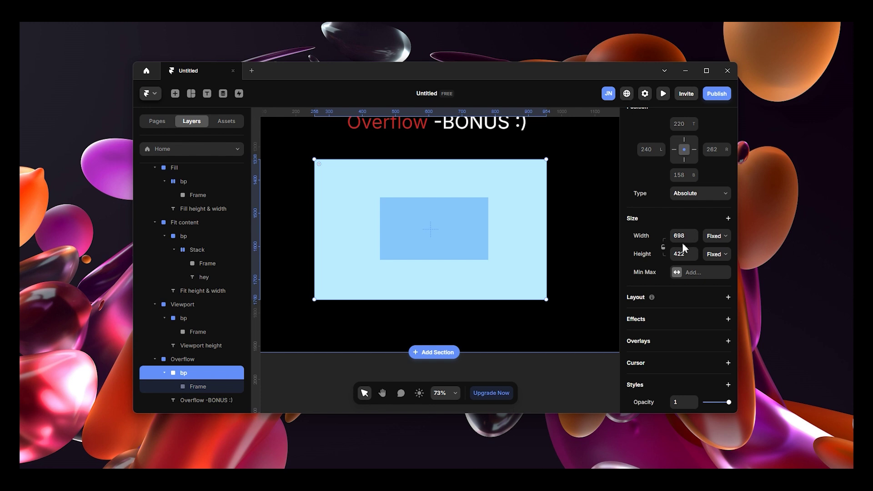
Step: Stretch the nested frame to about 545 high so it extends beyond both the upper and lower edges of bp
click(199, 387)
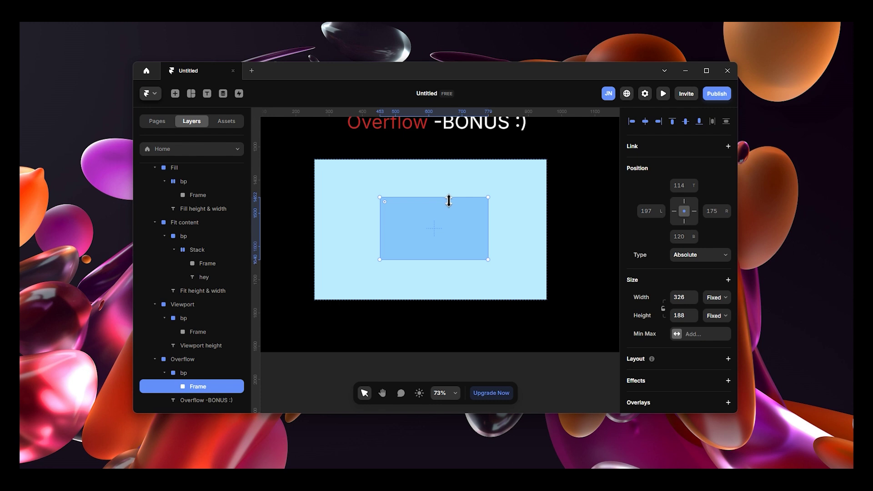
drag(449, 201, 449, 146)
drag(445, 260, 444, 329)
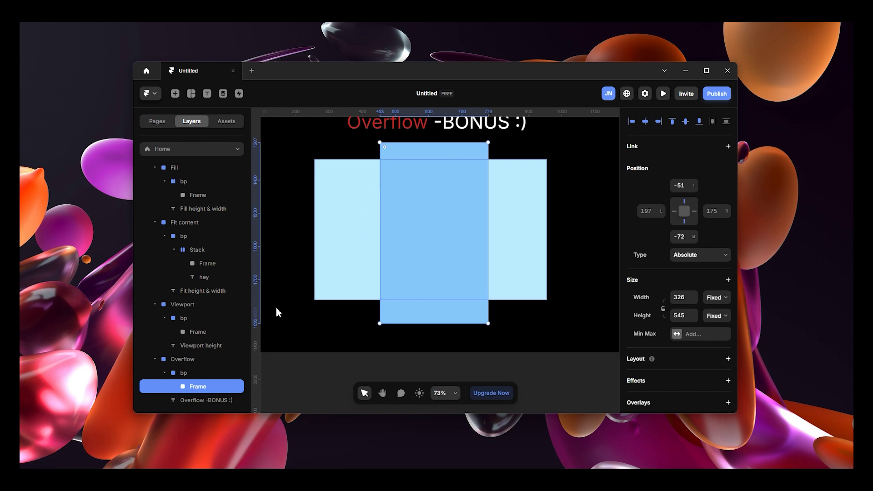
Step: Set the overflow of the Overflow section's bp frame to Hidden and look over the clipped frame on the canvas
click(206, 373)
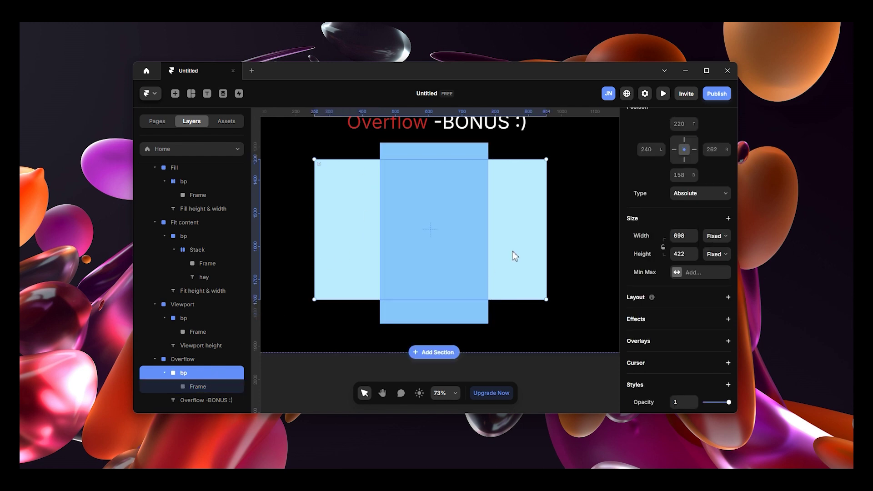
scroll(655, 293, down, 5)
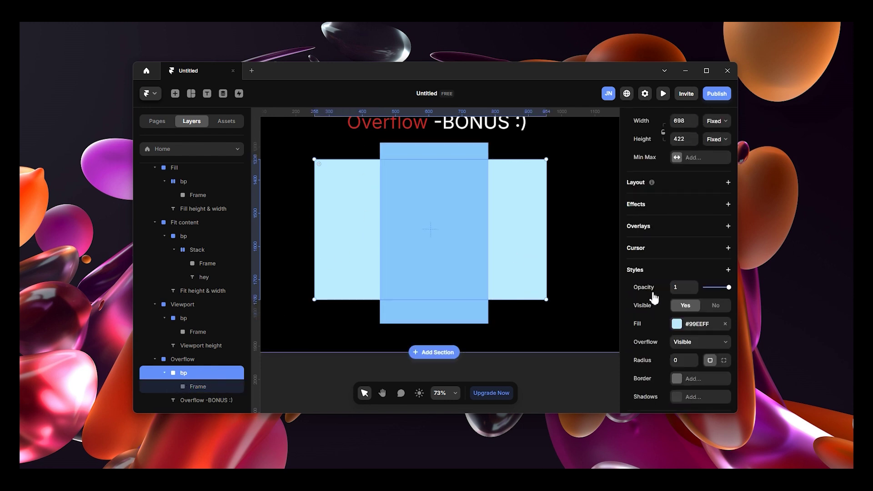
click(696, 282)
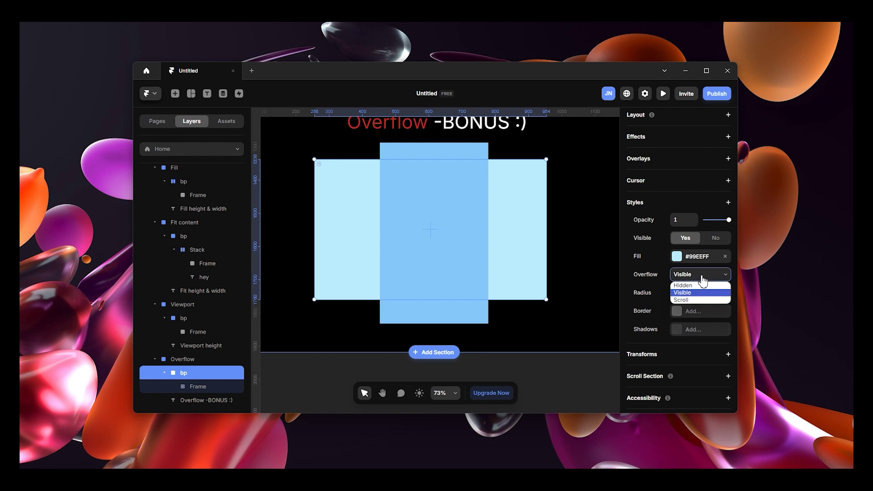
click(695, 290)
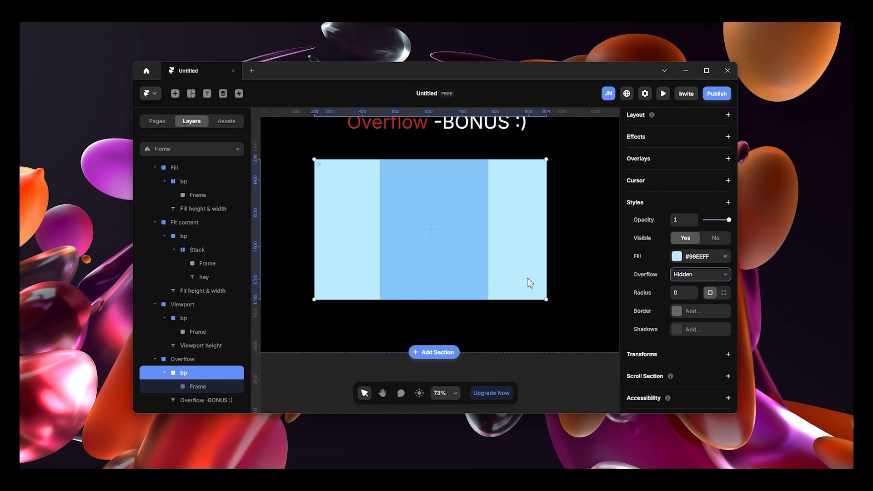
scroll(532, 282, down, 3)
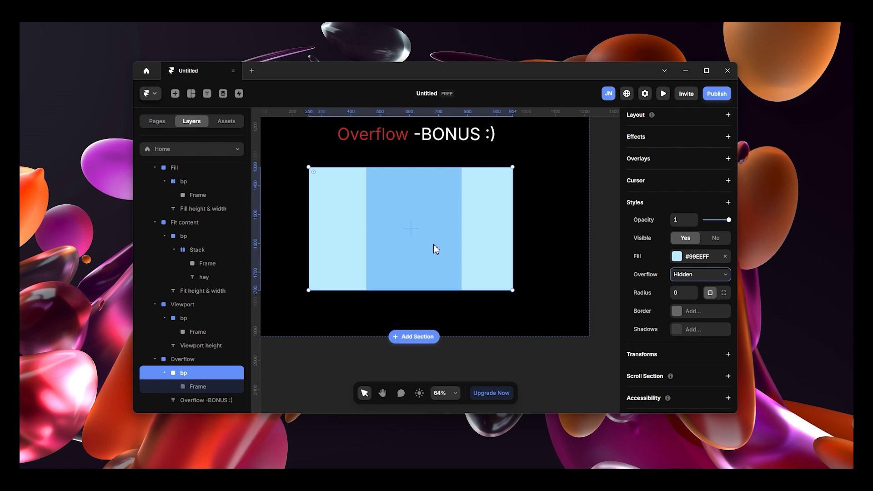
key(h)
drag(464, 158, 471, 187)
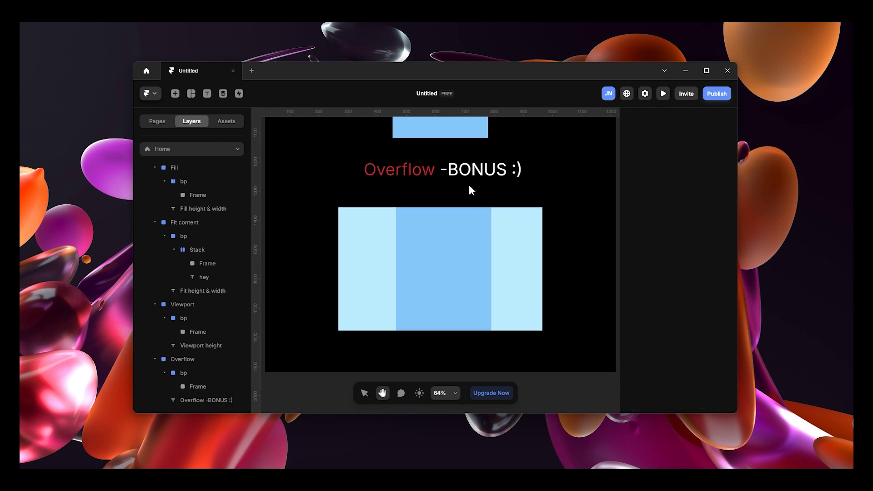
key(v)
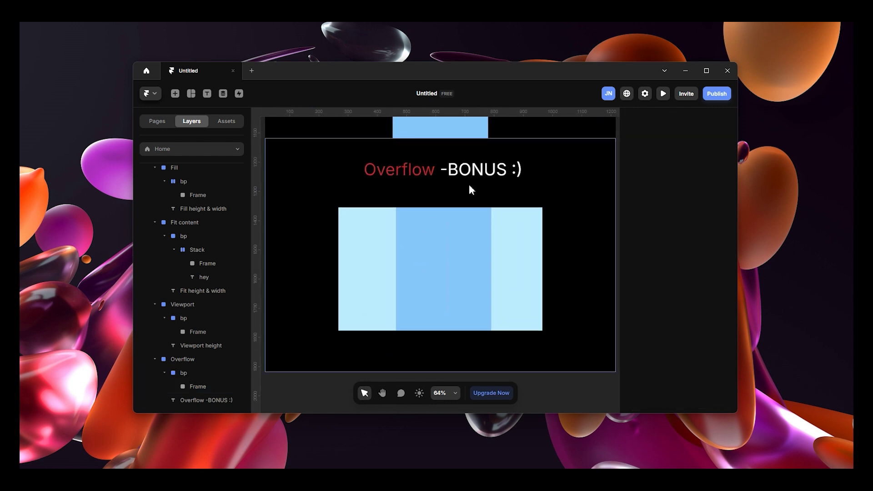